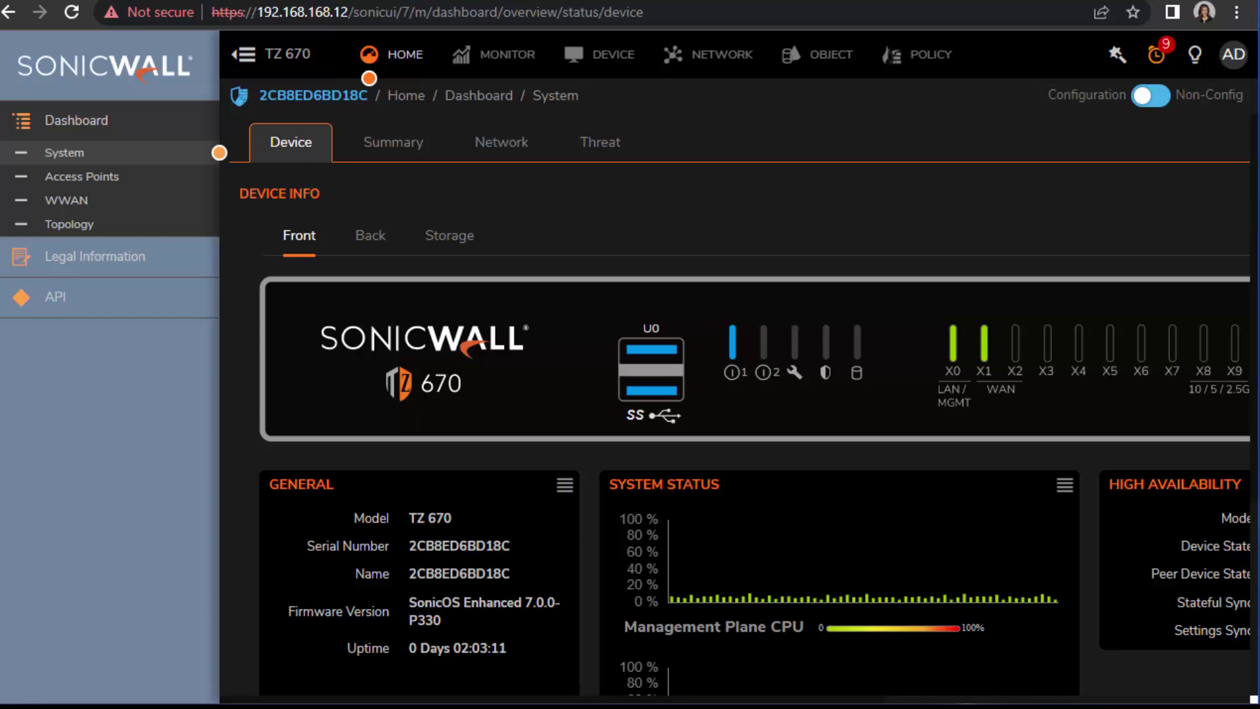
# Review interface addresses: X0 LAN 192.168.168.12, X1 WAN 10.10.174.11, X7 Front Office 10.10.200.1.
pyautogui.click(733, 68)
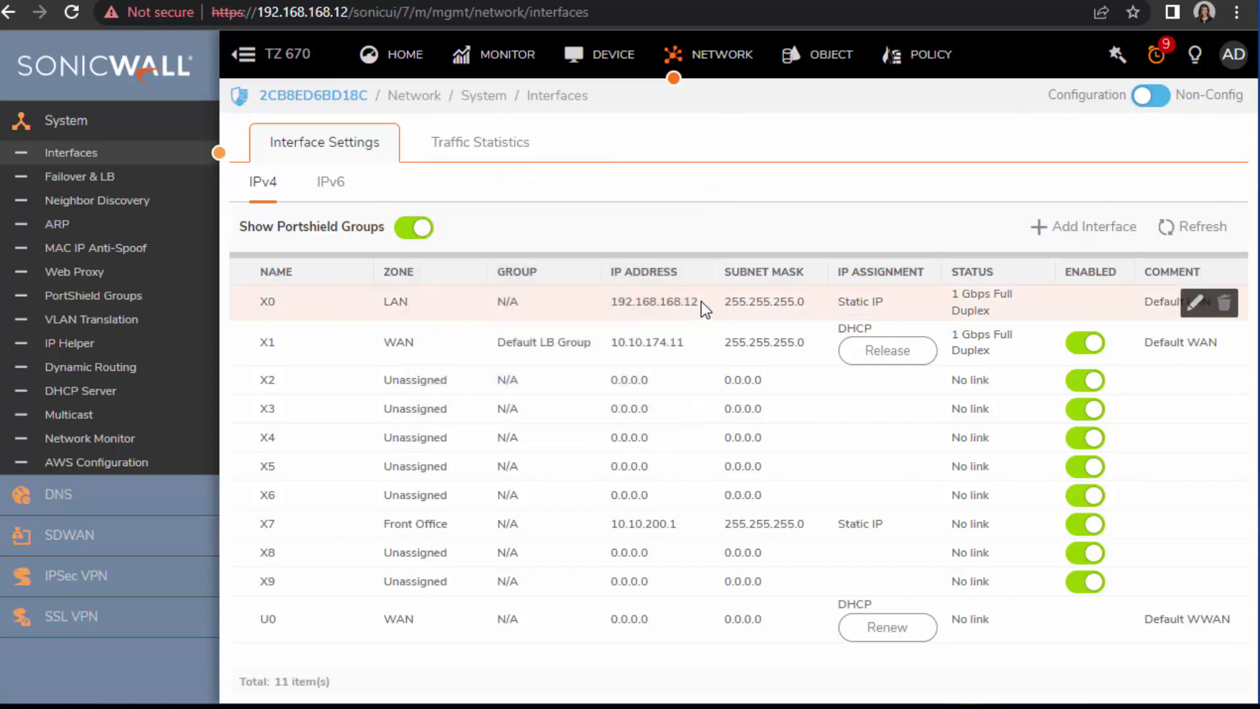
pyautogui.moveTo(701, 302); pyautogui.dragTo(563, 302)
pyautogui.moveTo(687, 344); pyautogui.dragTo(584, 344)
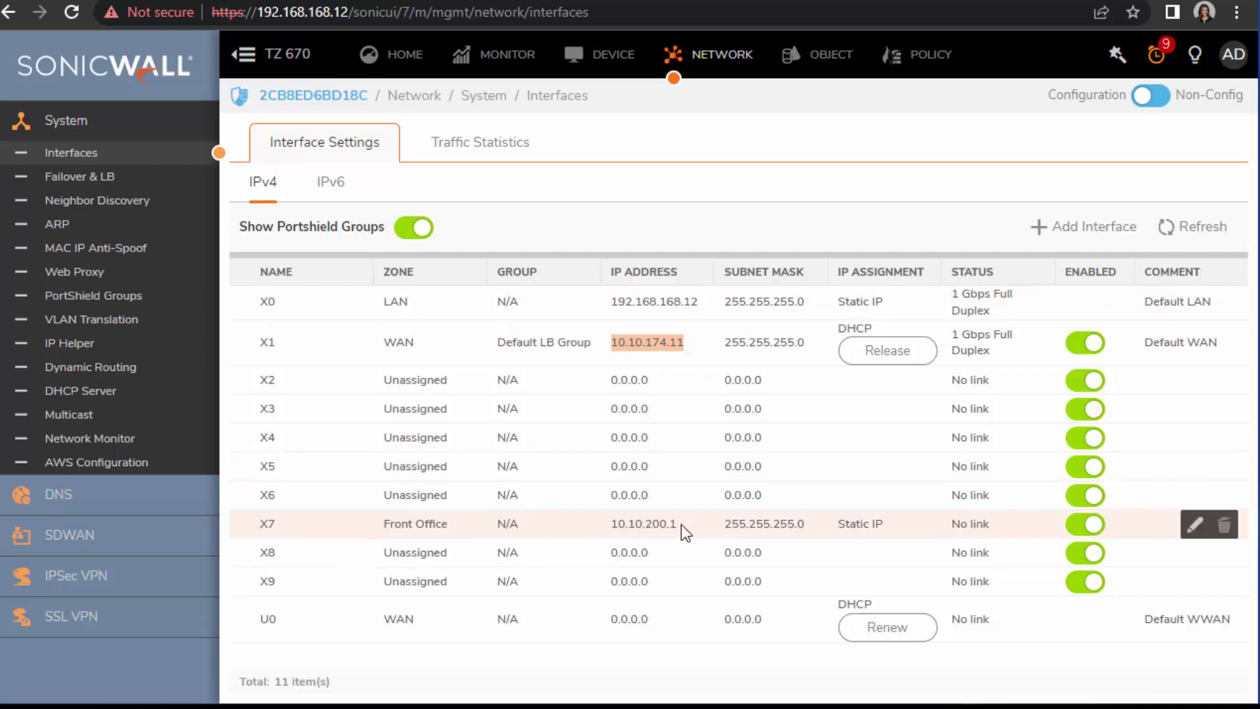
pyautogui.moveTo(366, 535); pyautogui.dragTo(436, 534)
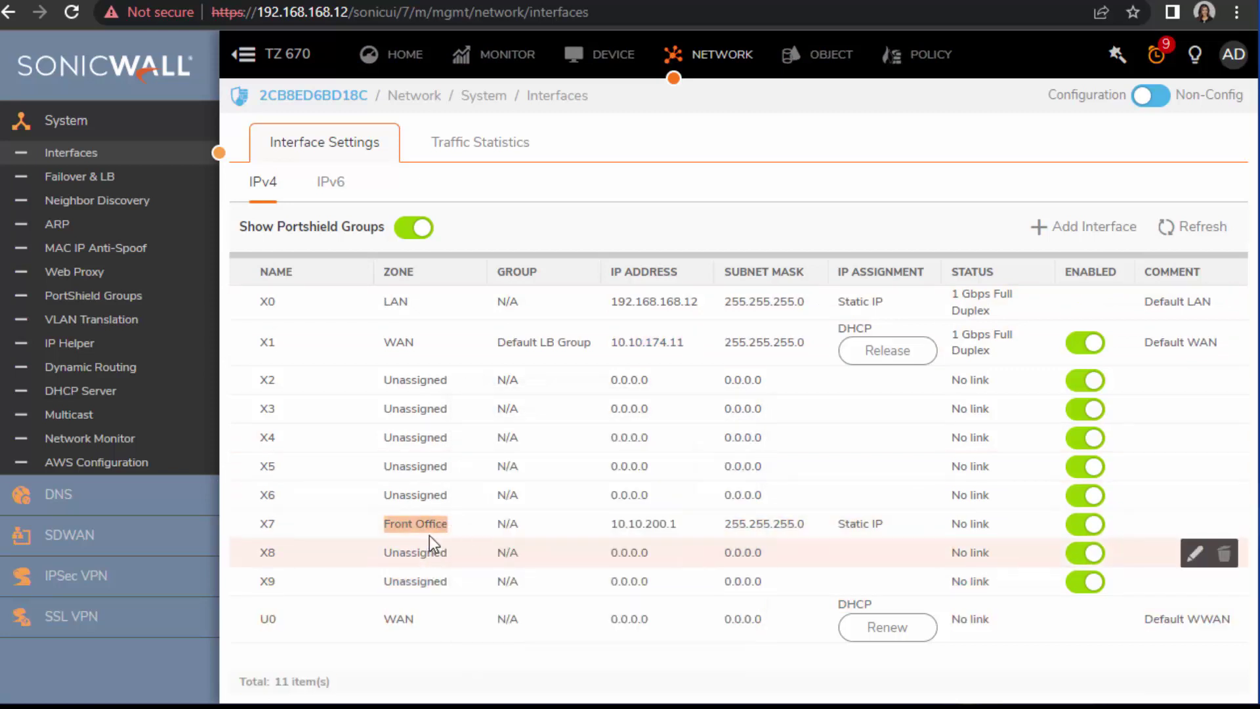
pyautogui.moveTo(679, 528); pyautogui.dragTo(605, 530)
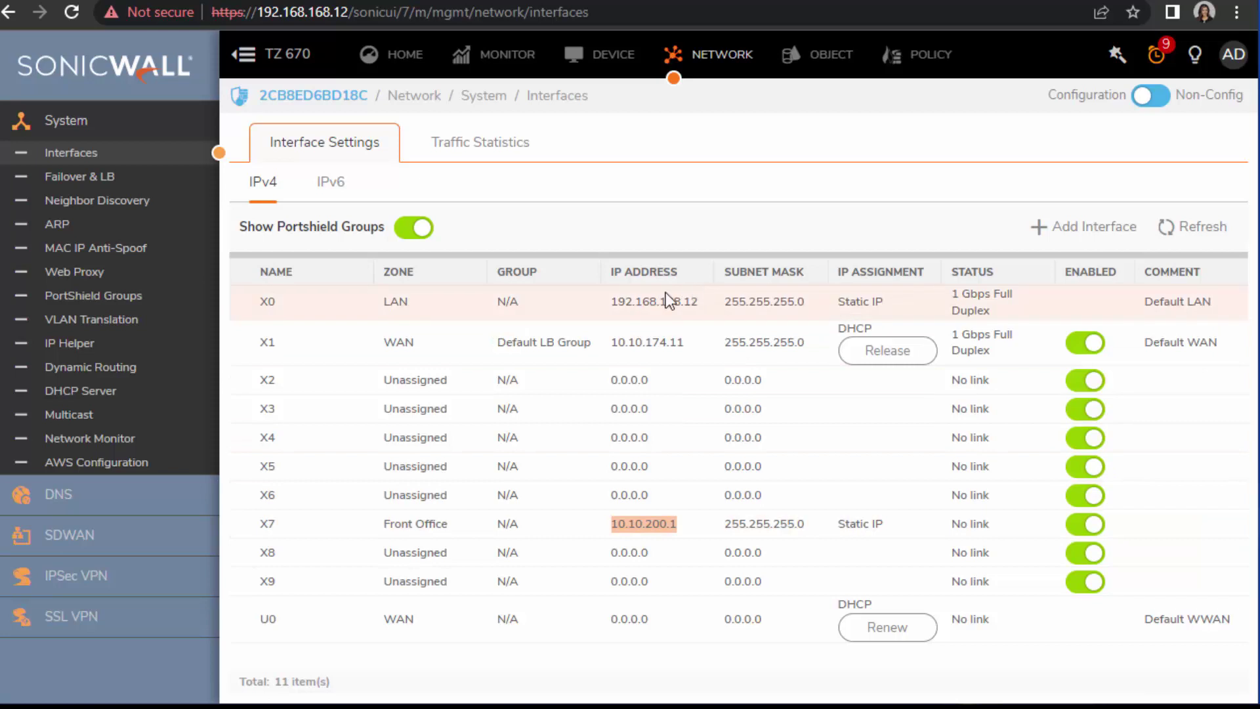
pyautogui.moveTo(690, 301); pyautogui.dragTo(603, 304)
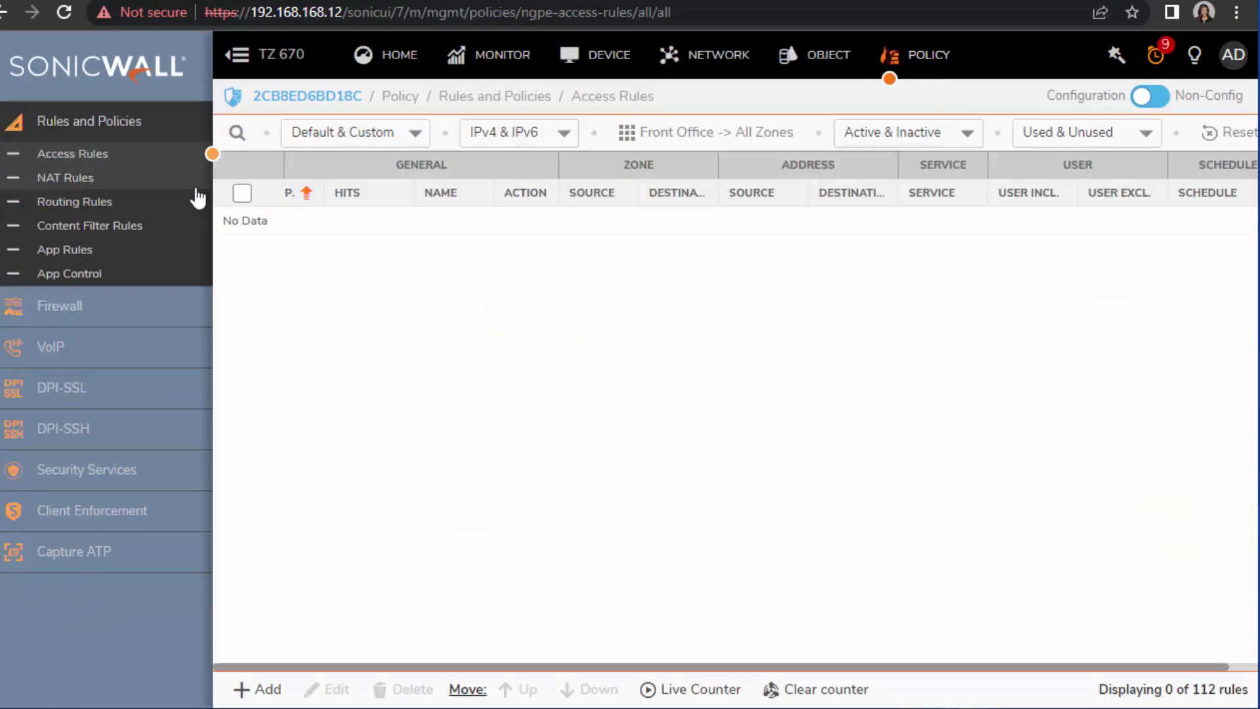
pyautogui.click(634, 136)
pyautogui.click(639, 312)
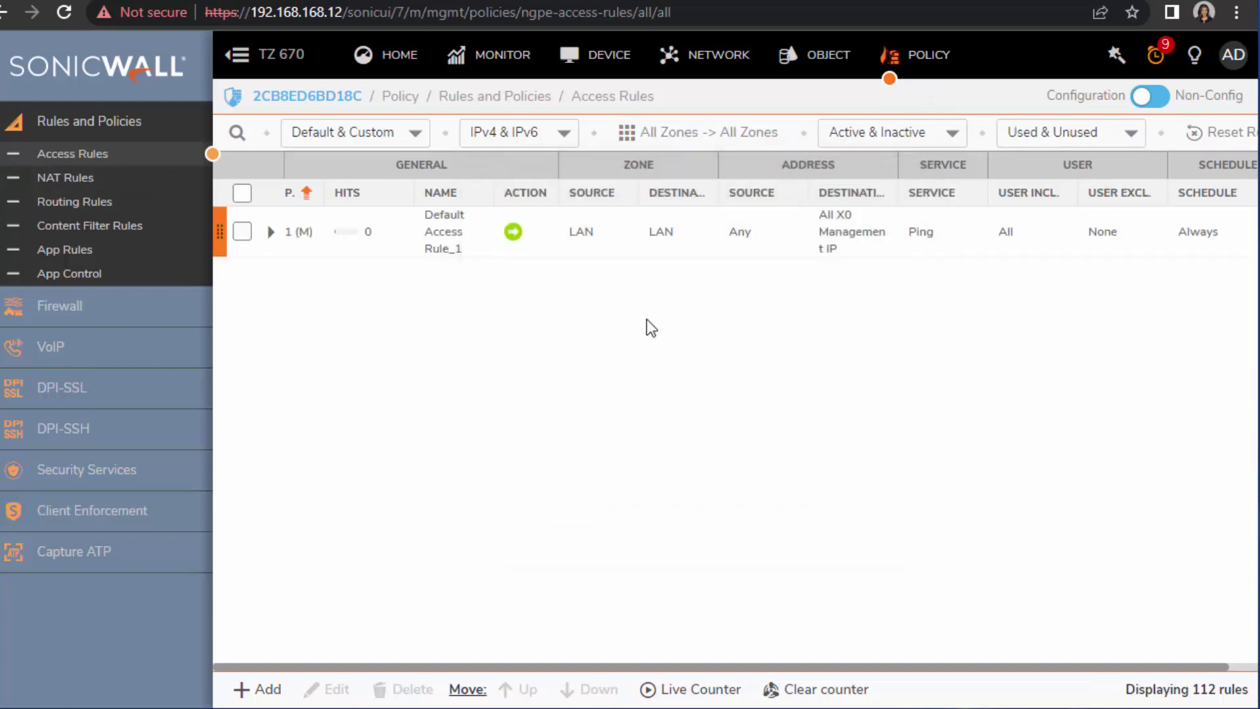
pyautogui.click(641, 134)
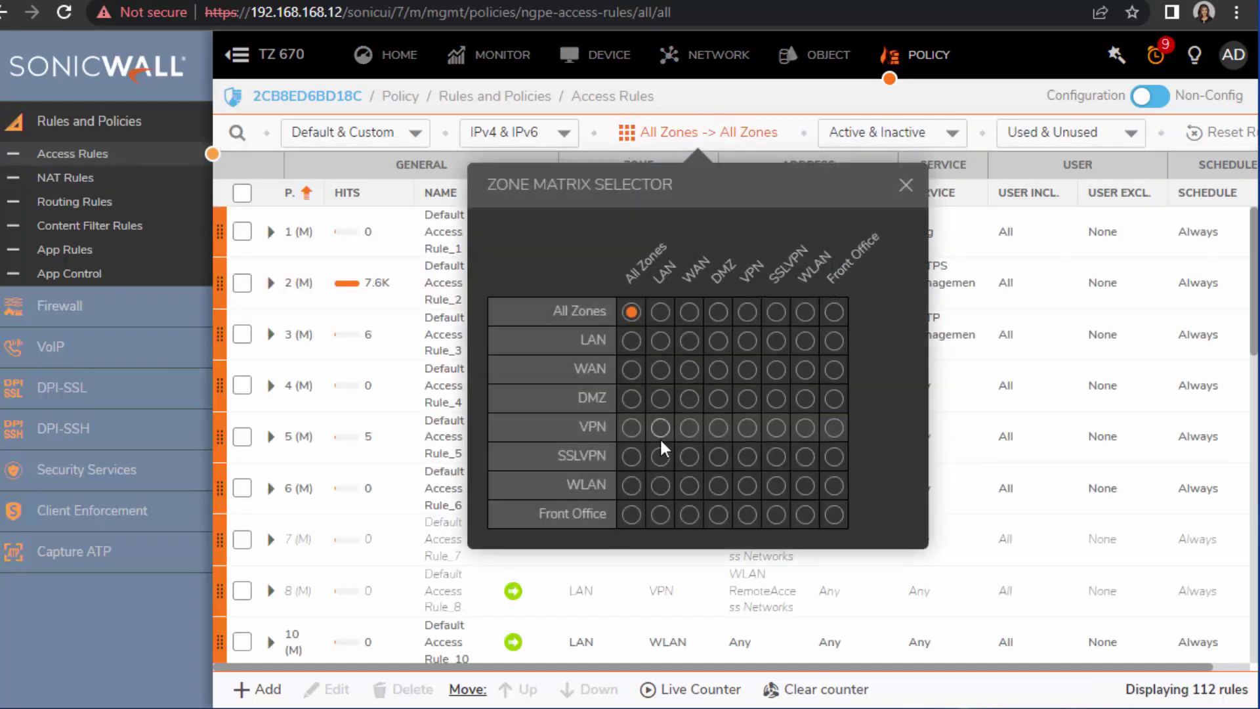
pyautogui.click(631, 514)
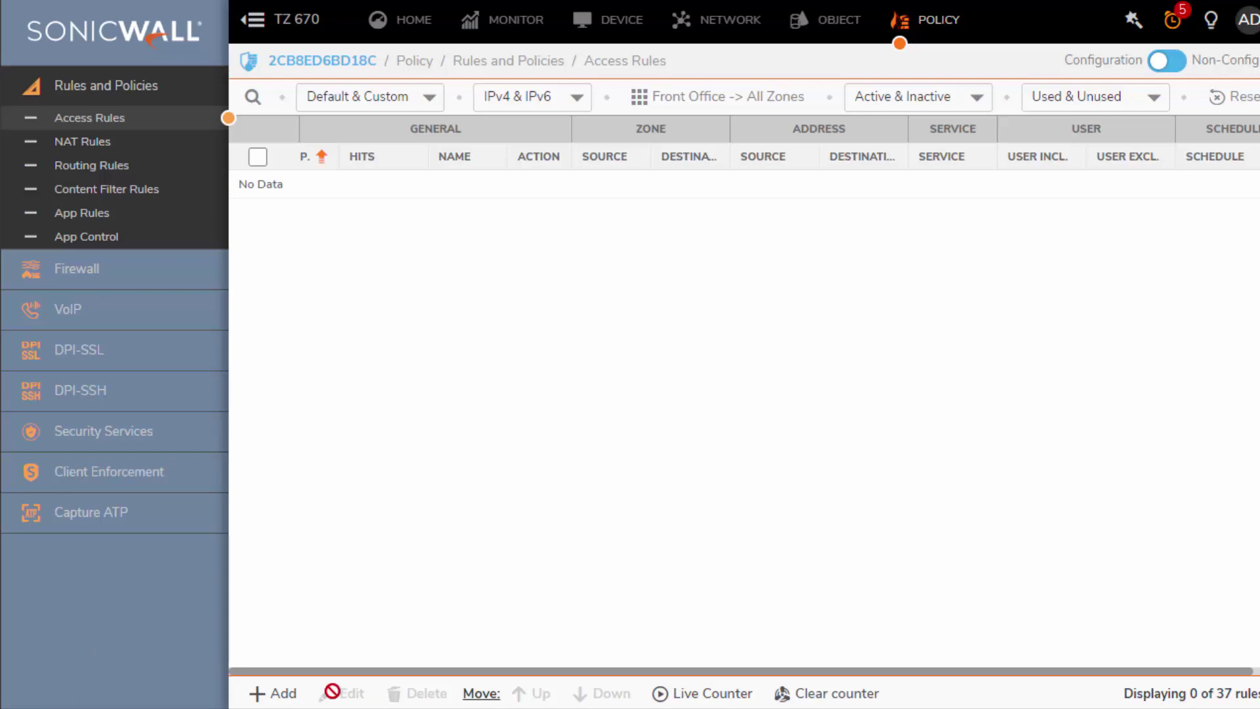
# Draft a new Allow rule named My Rule from the Front Office zone to the WAN zone.
pyautogui.click(300, 696)
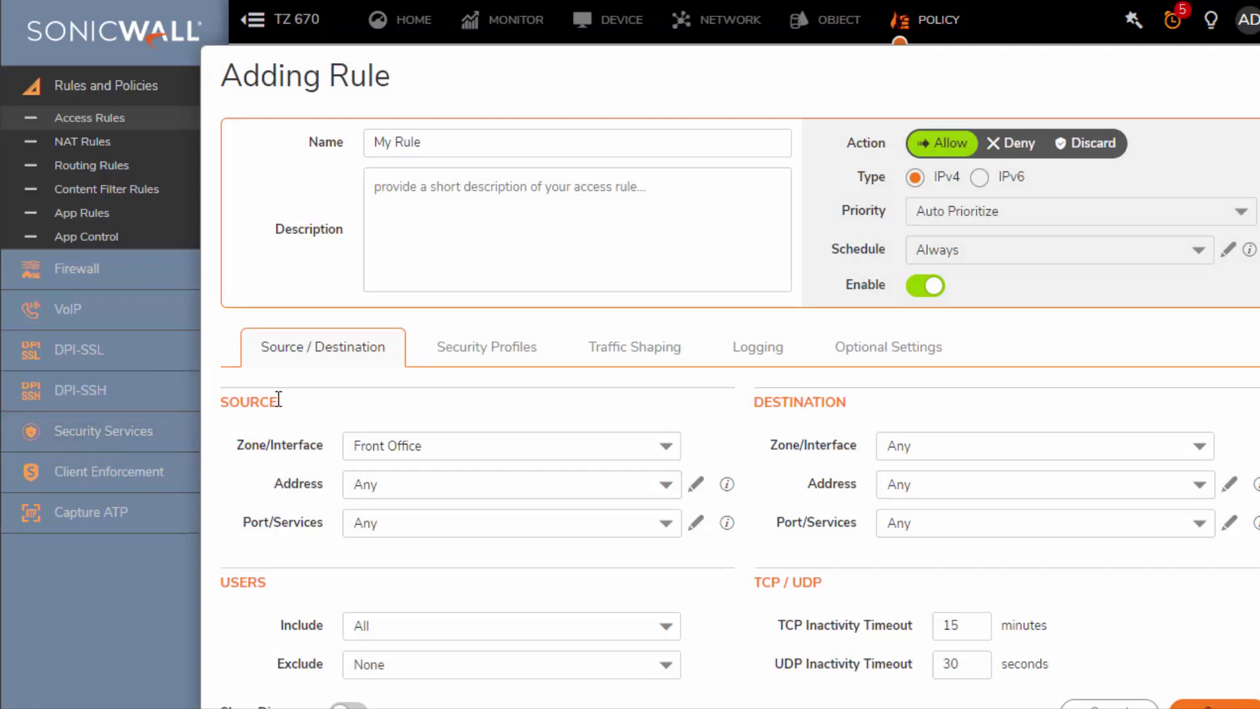
pyautogui.click(416, 141)
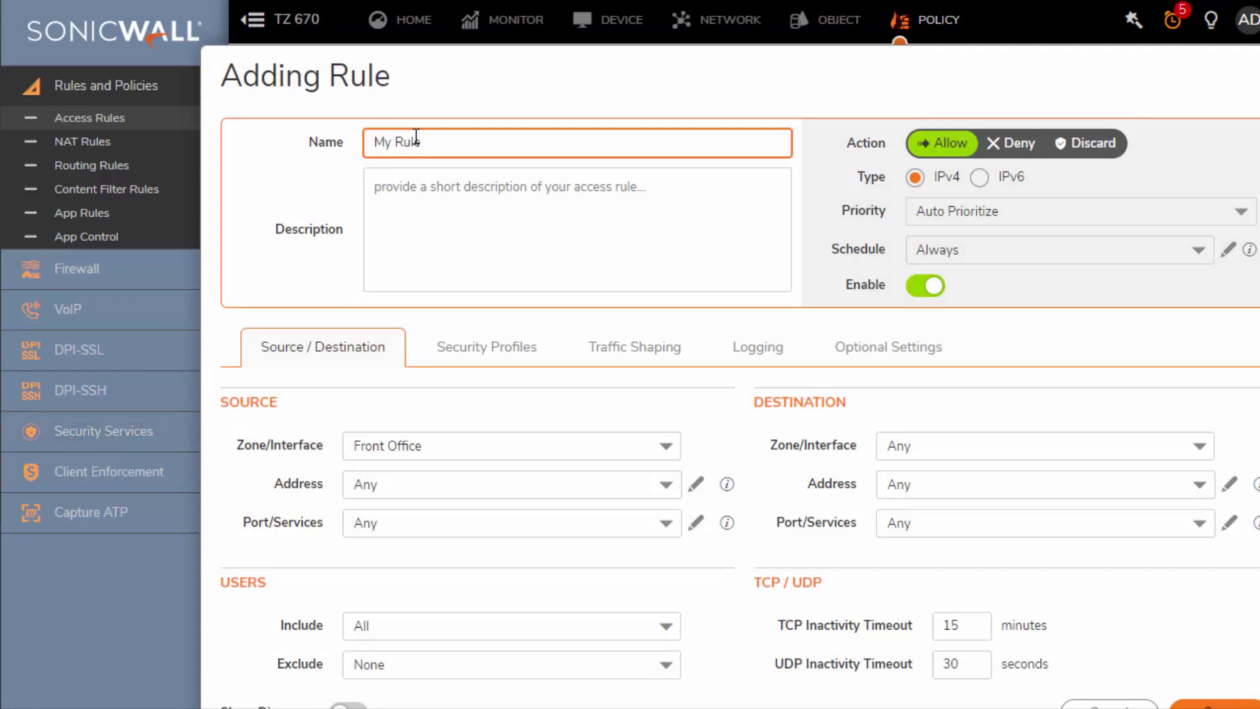
pyautogui.click(465, 223)
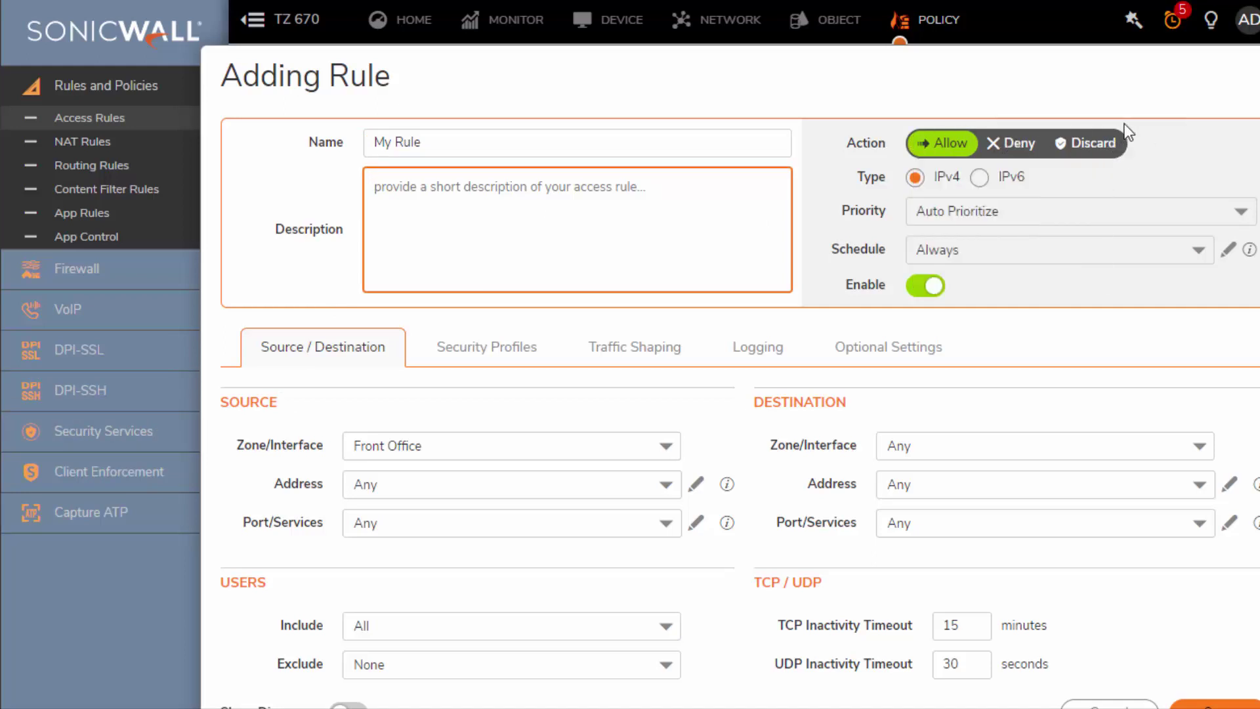
pyautogui.click(960, 147)
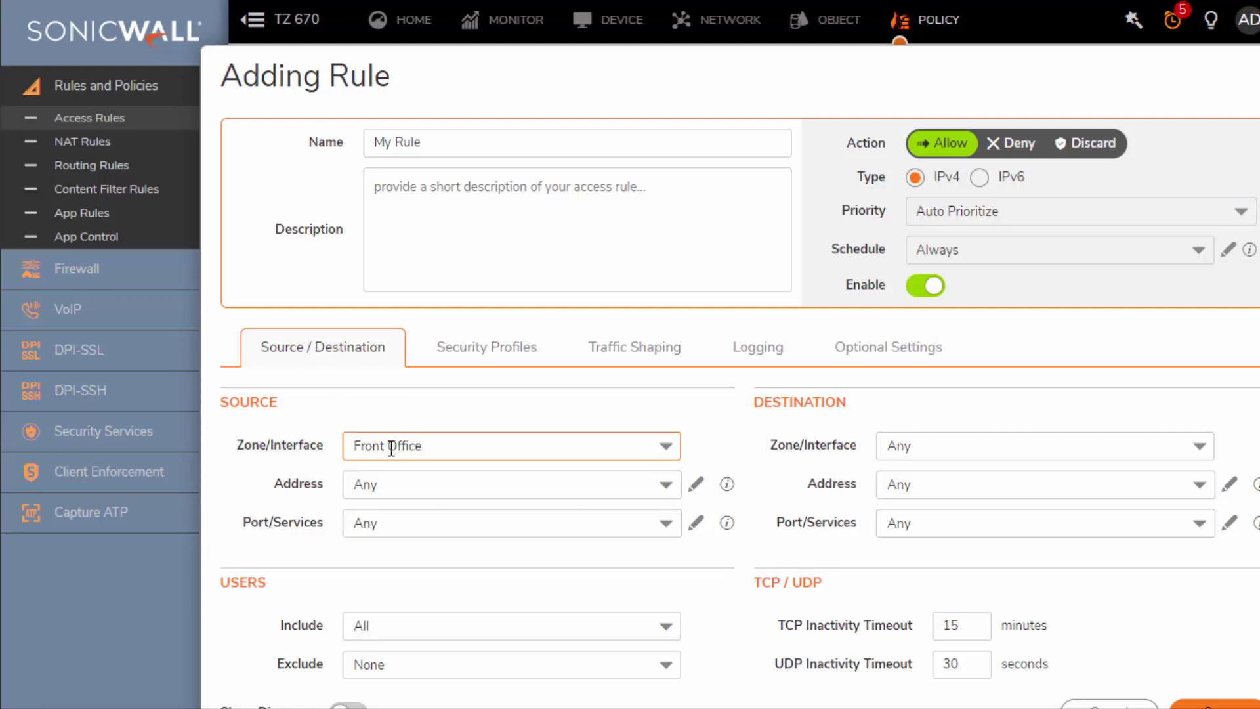
pyautogui.click(1043, 447)
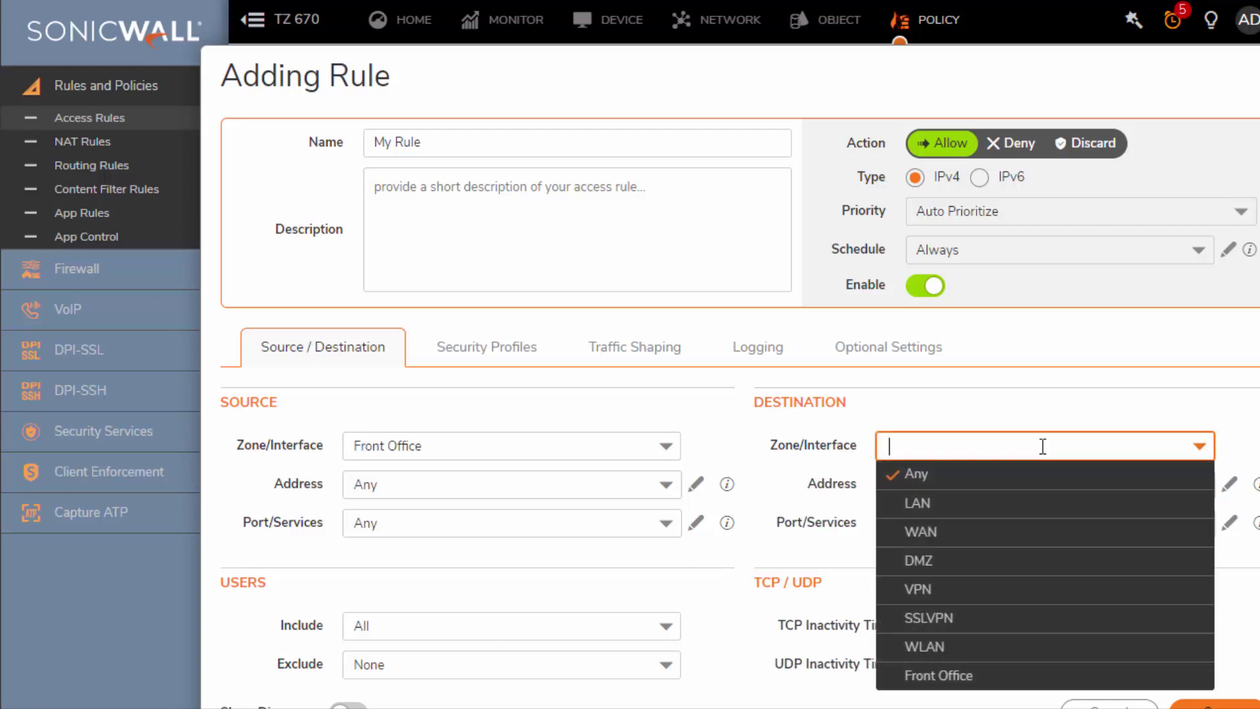
pyautogui.click(954, 541)
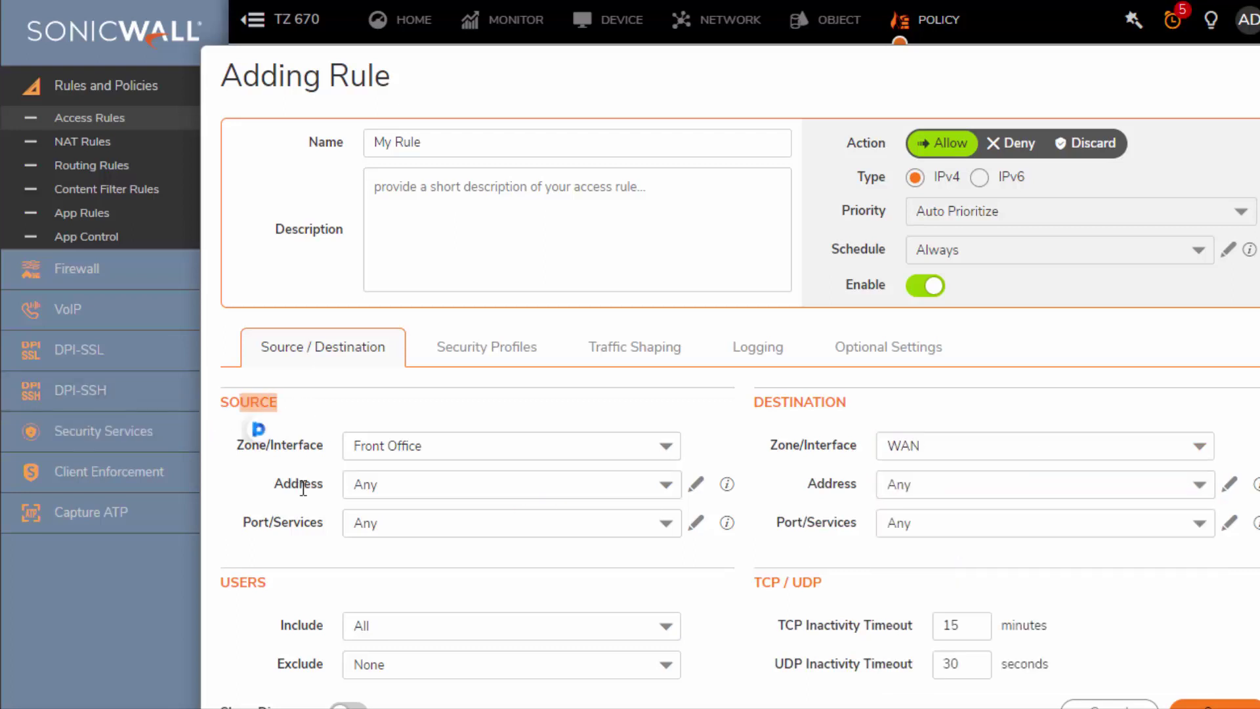
pyautogui.moveTo(299, 483); pyautogui.dragTo(365, 491)
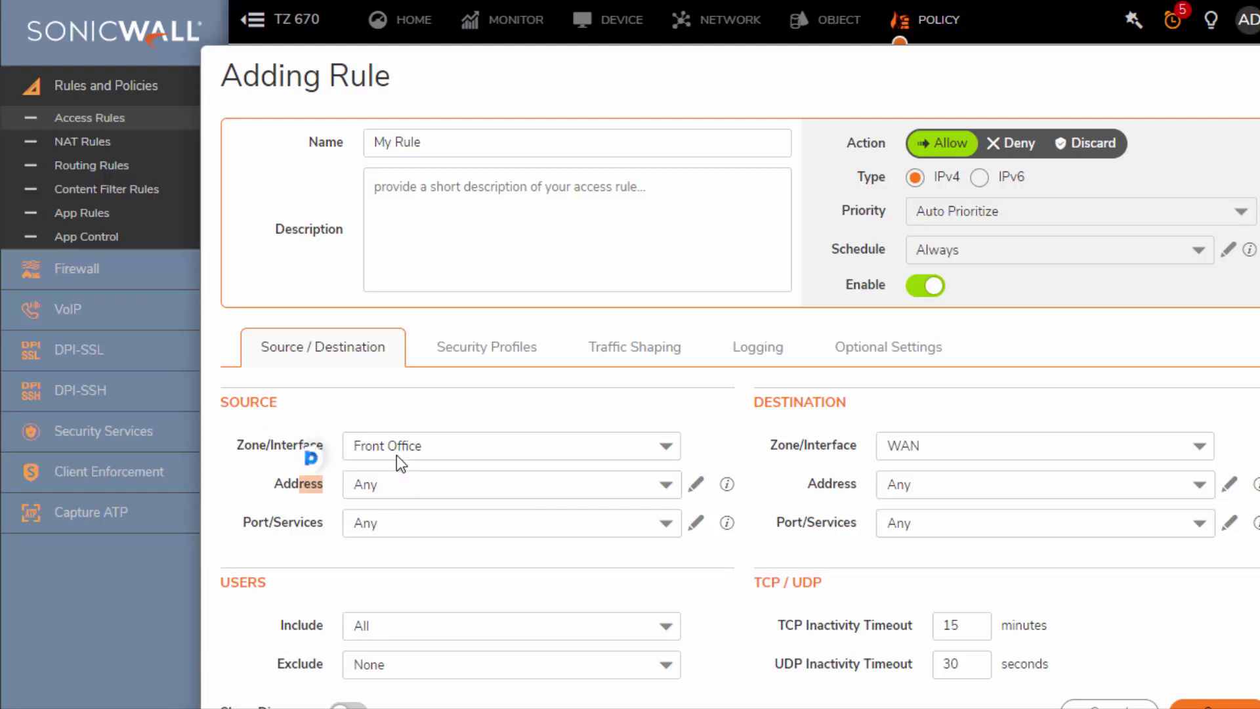
pyautogui.moveTo(453, 420); pyautogui.dragTo(720, 408)
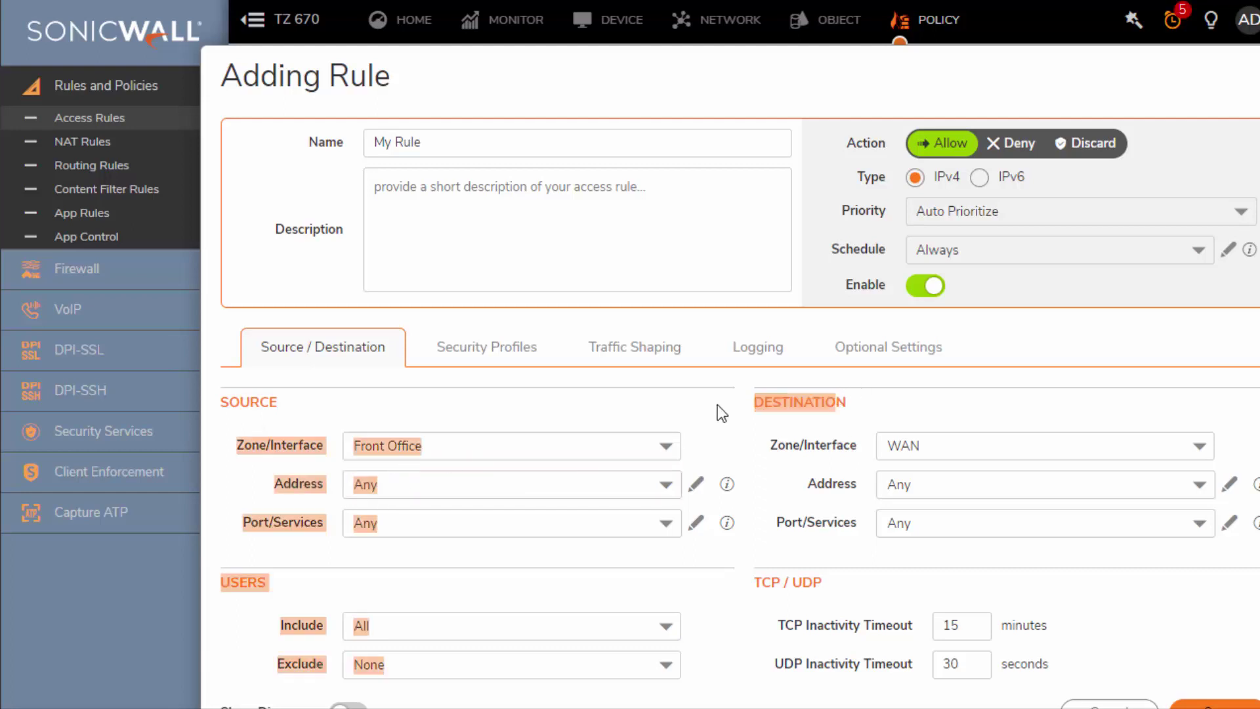
pyautogui.doubleClick(847, 483)
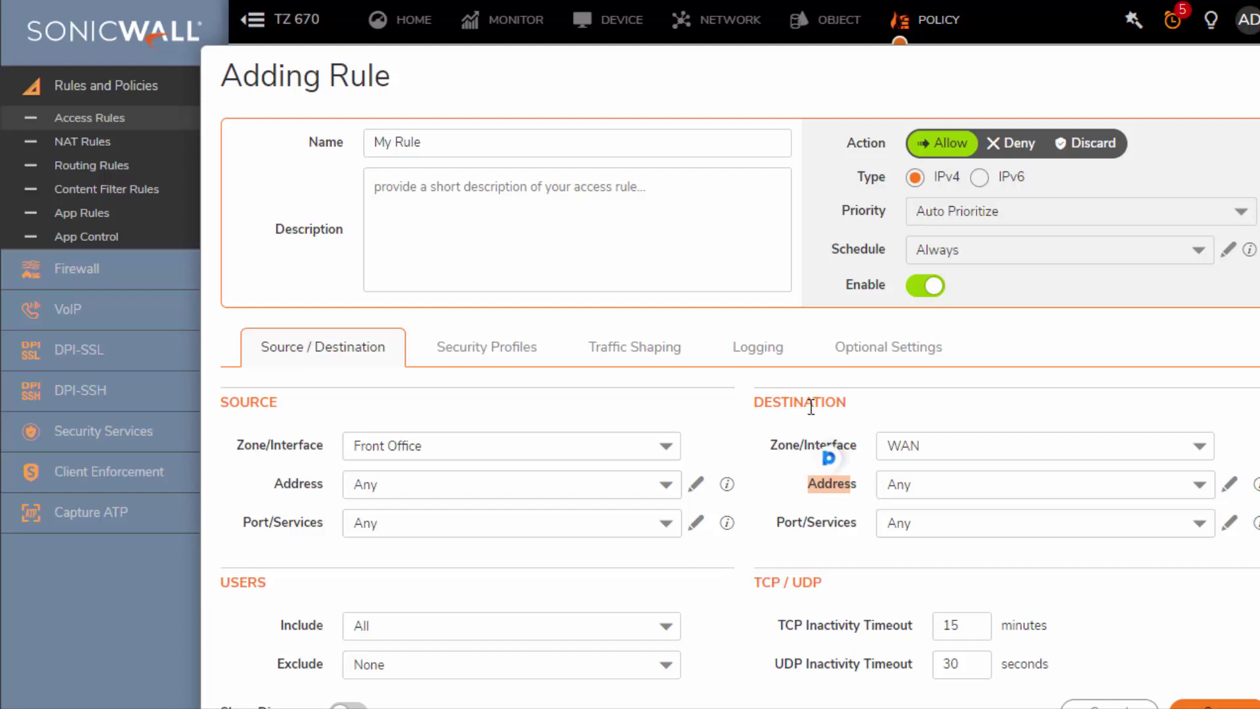
# Set the destination service to the Web Surfing group (HTTP 80, HTTPS 443, DNS).
pyautogui.click(430, 531)
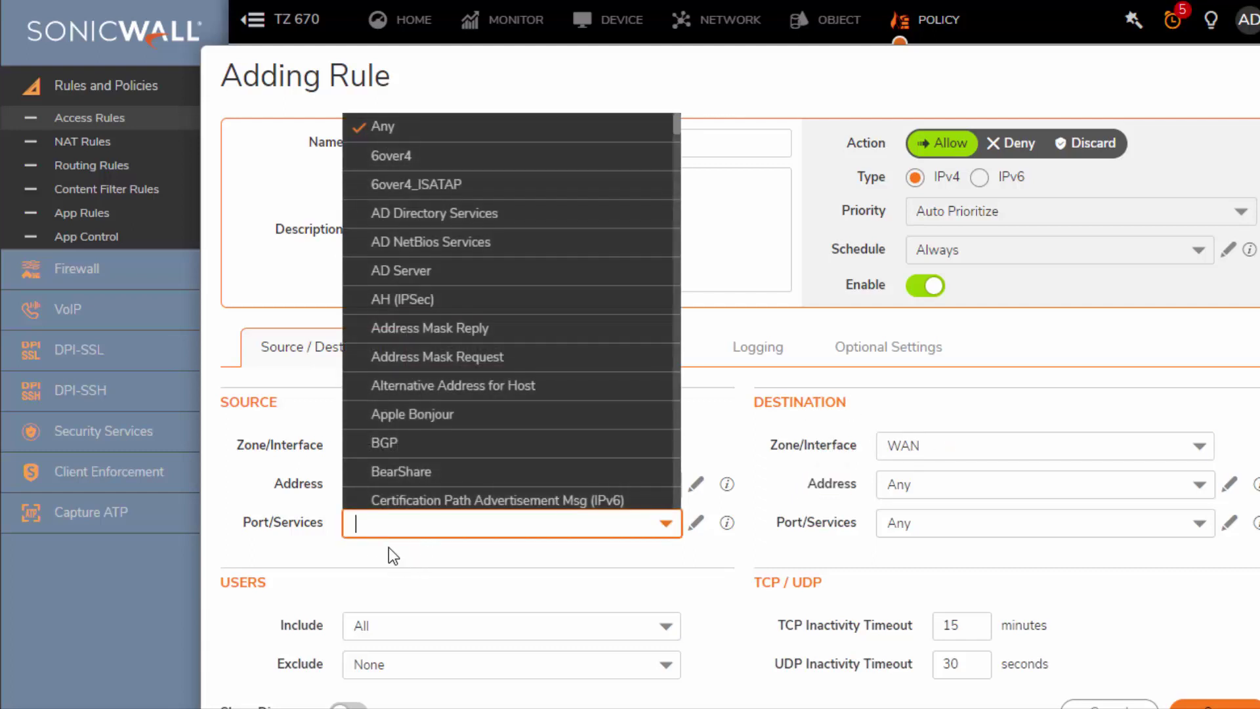
pyautogui.click(1002, 524)
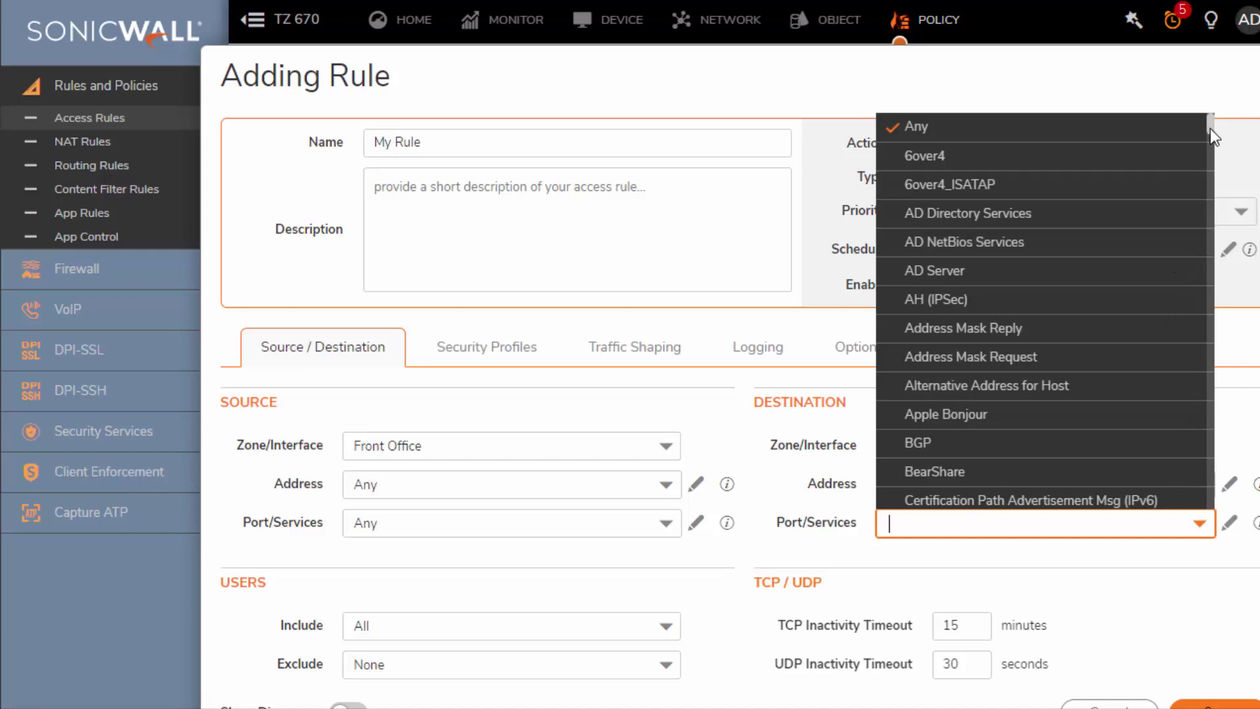
pyautogui.moveTo(1210, 128); pyautogui.dragTo(1206, 512)
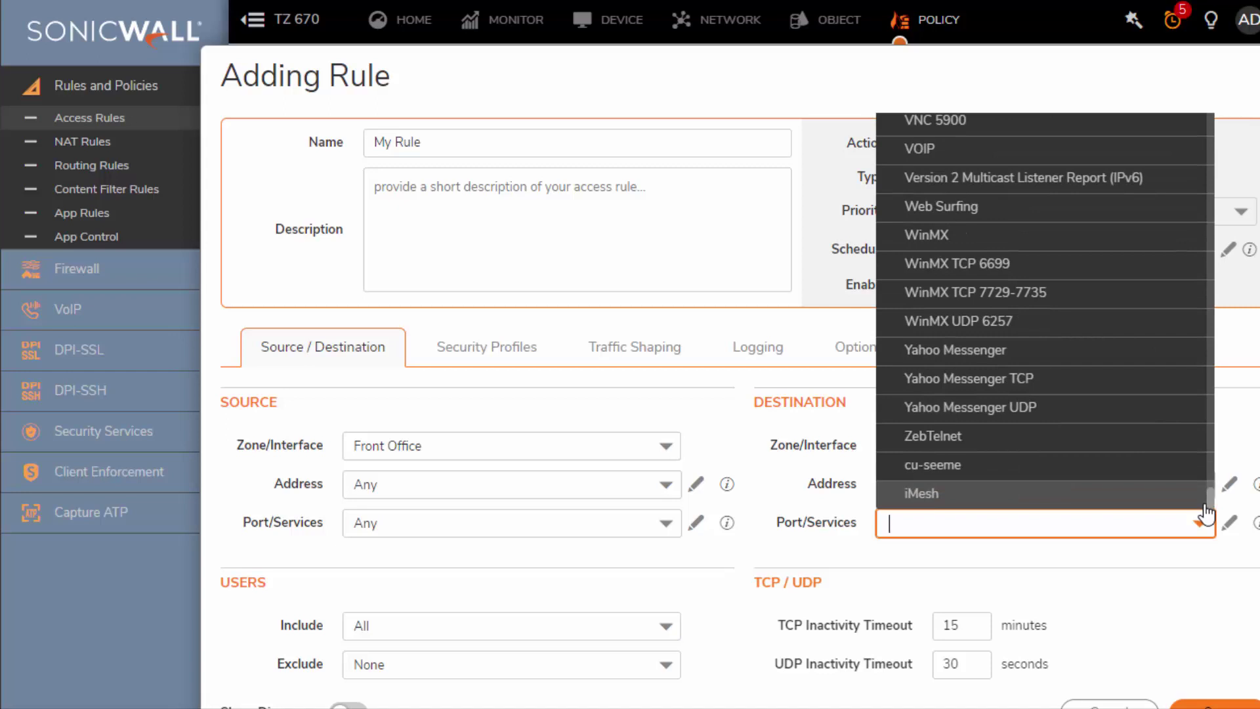
pyautogui.write('w')
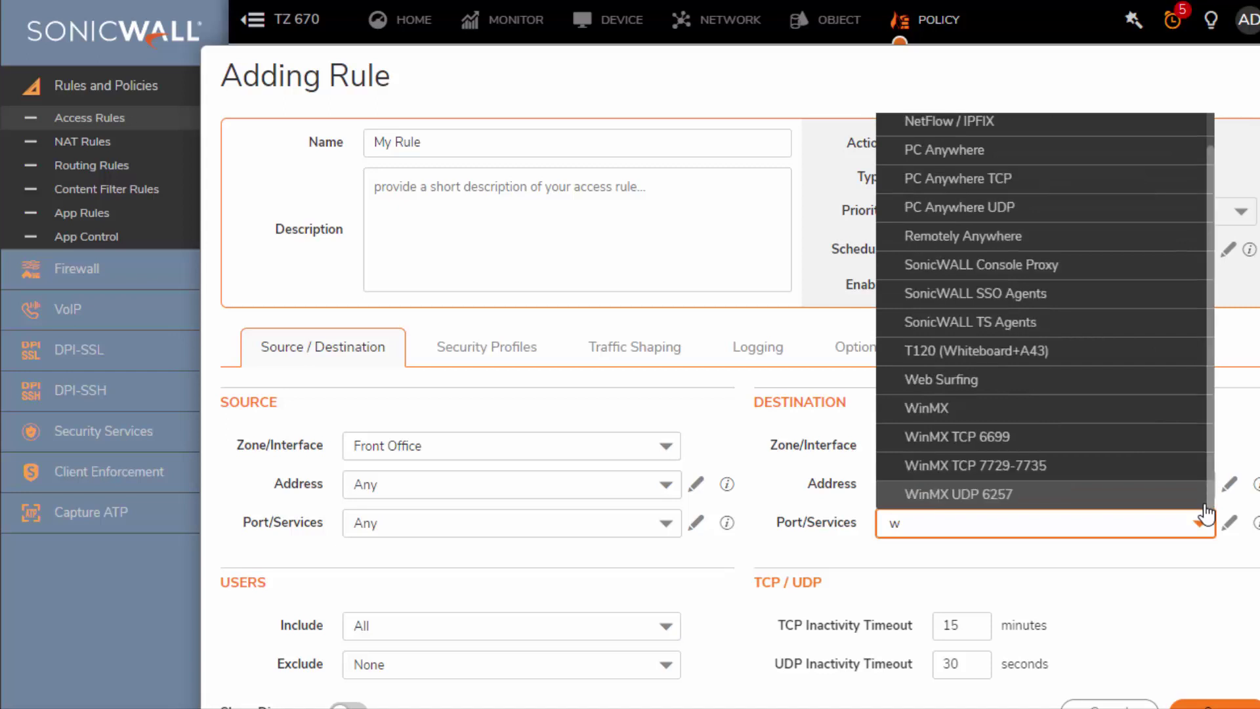
pyautogui.write('e')
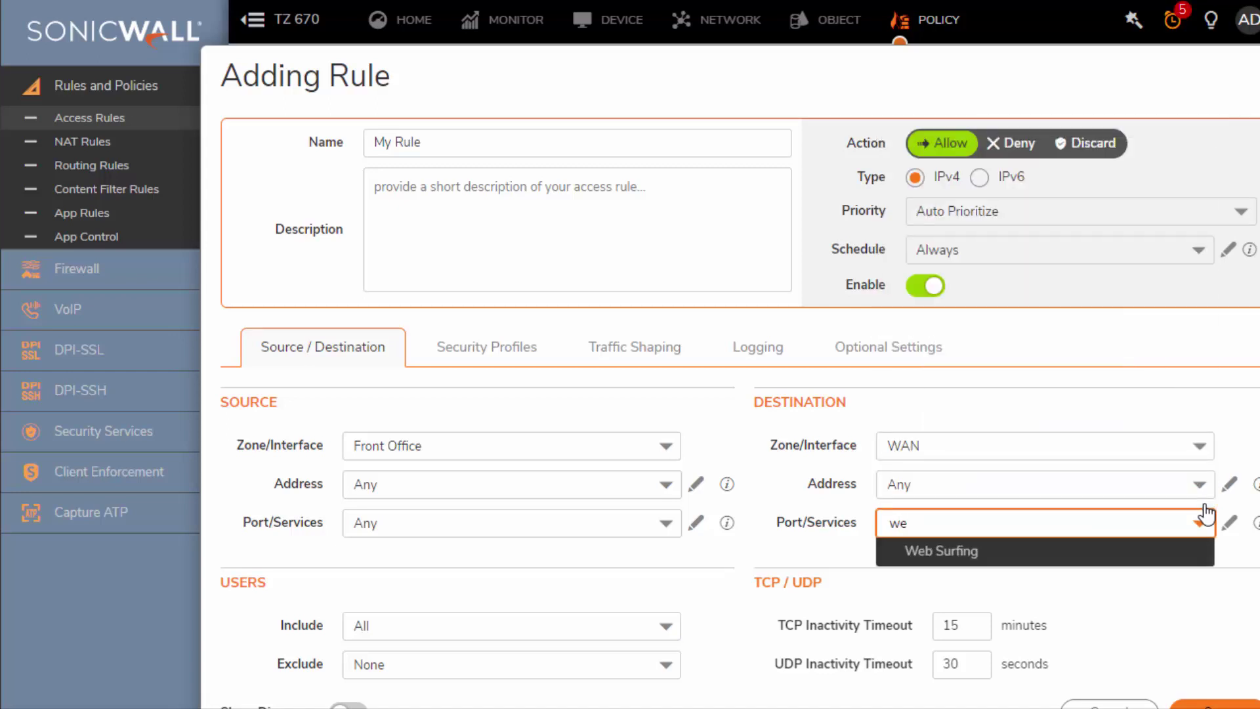
pyautogui.click(1046, 557)
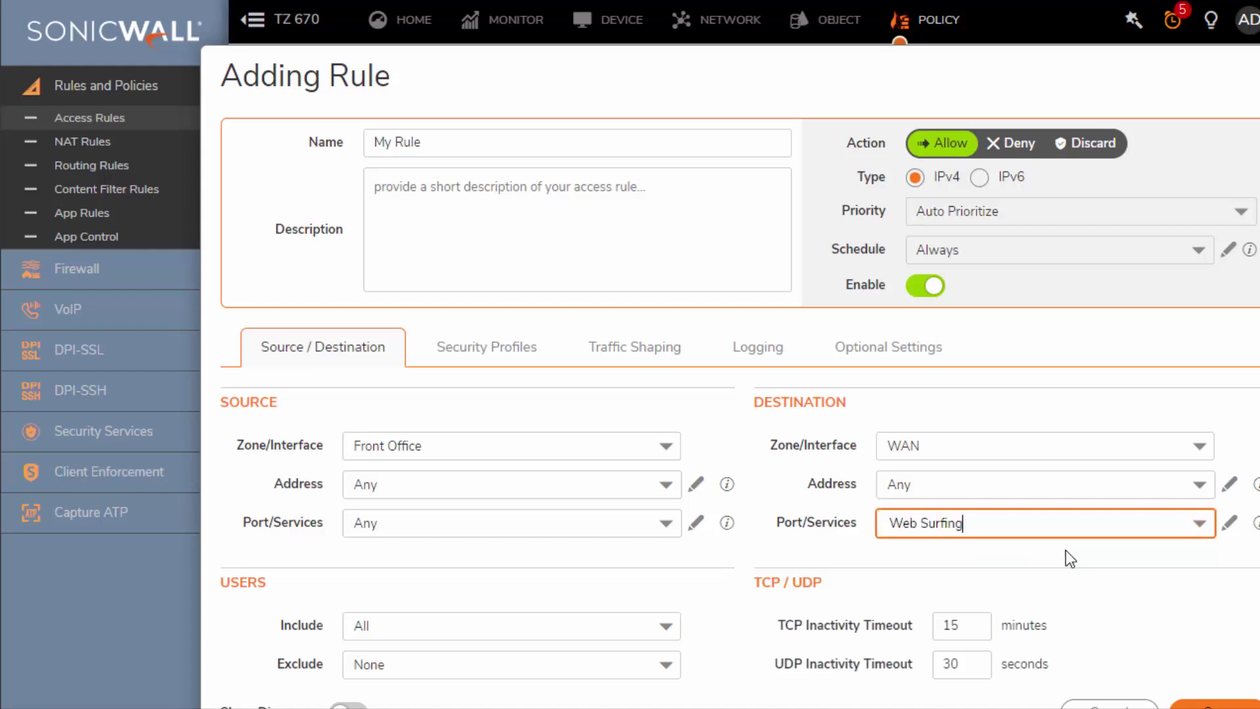
pyautogui.moveTo(1256, 533)
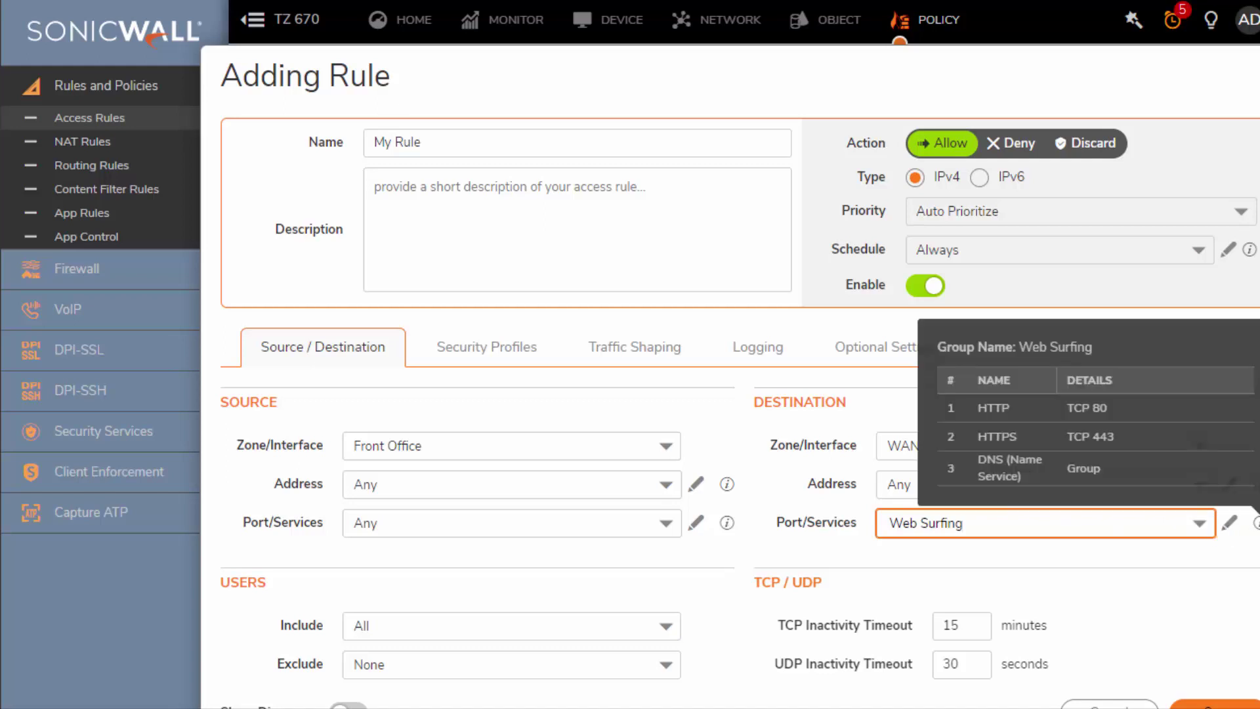
pyautogui.click(1151, 588)
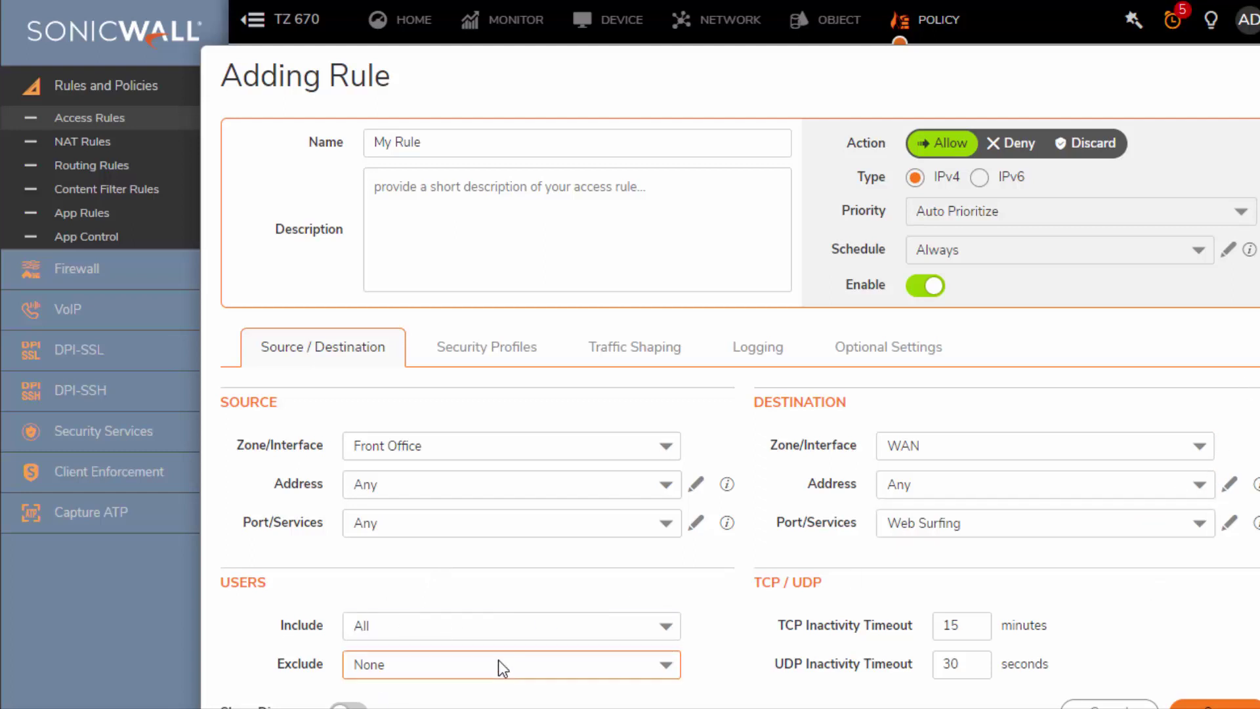
pyautogui.click(485, 346)
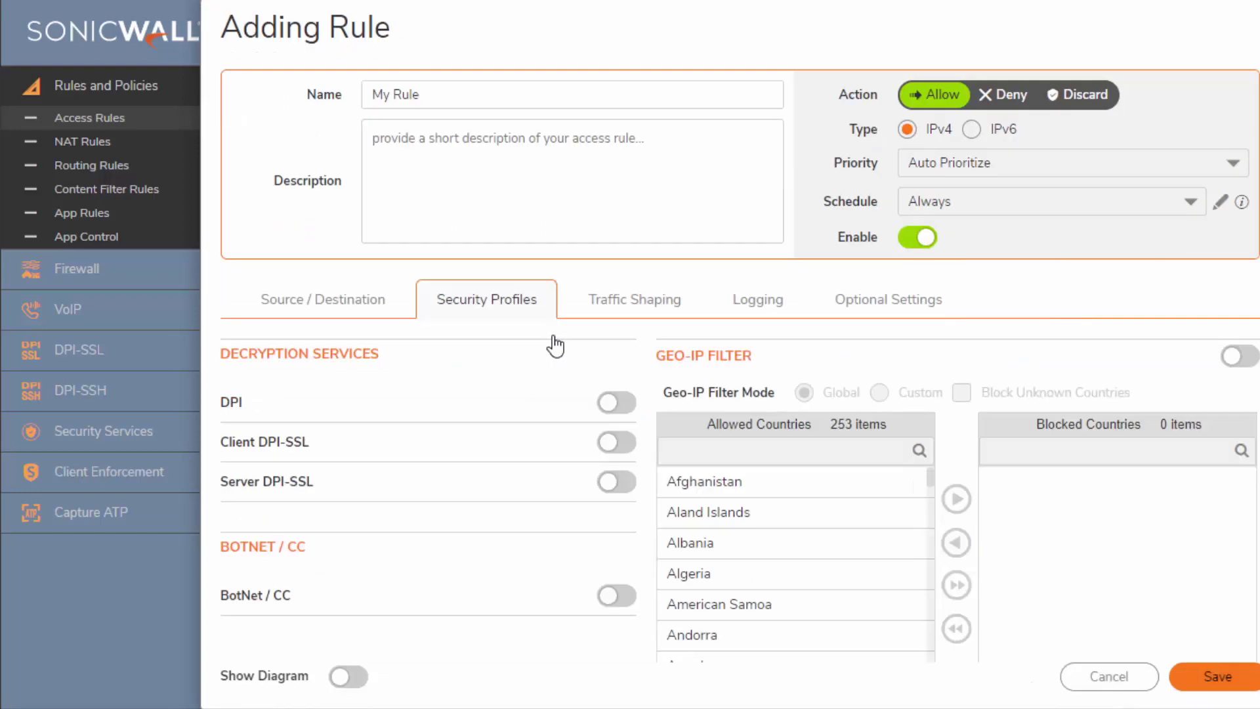
pyautogui.click(650, 303)
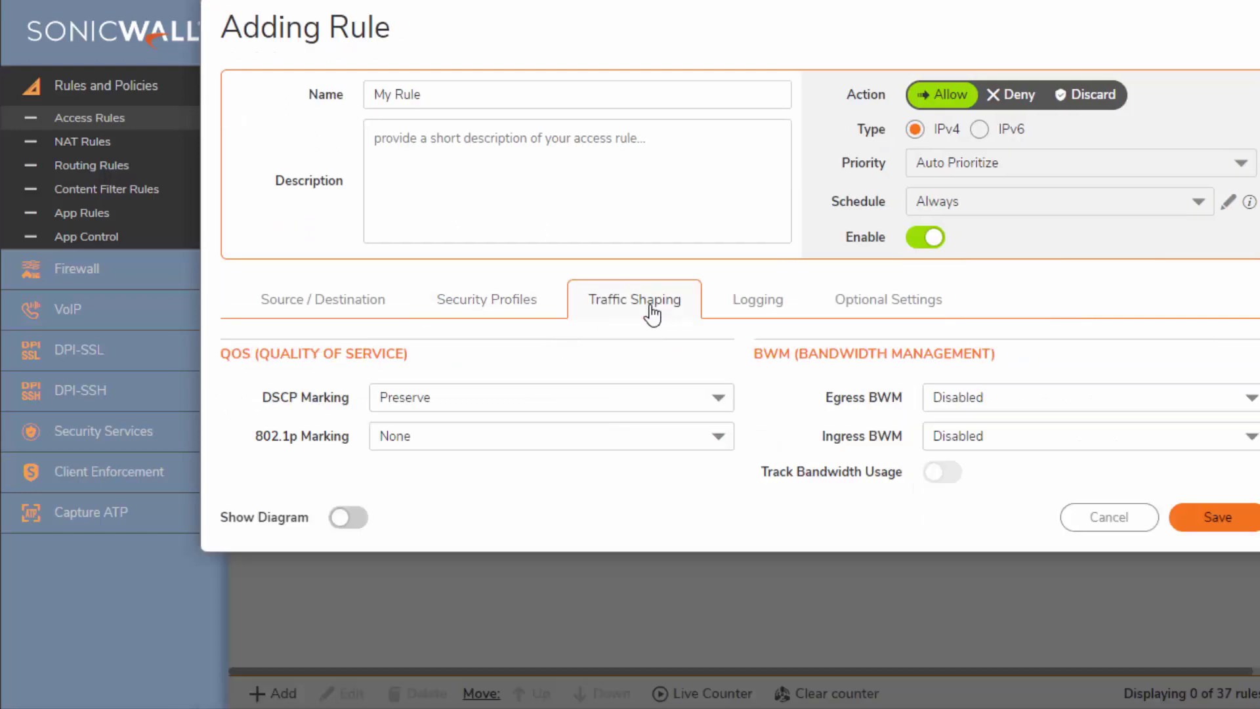
pyautogui.click(775, 306)
pyautogui.click(851, 306)
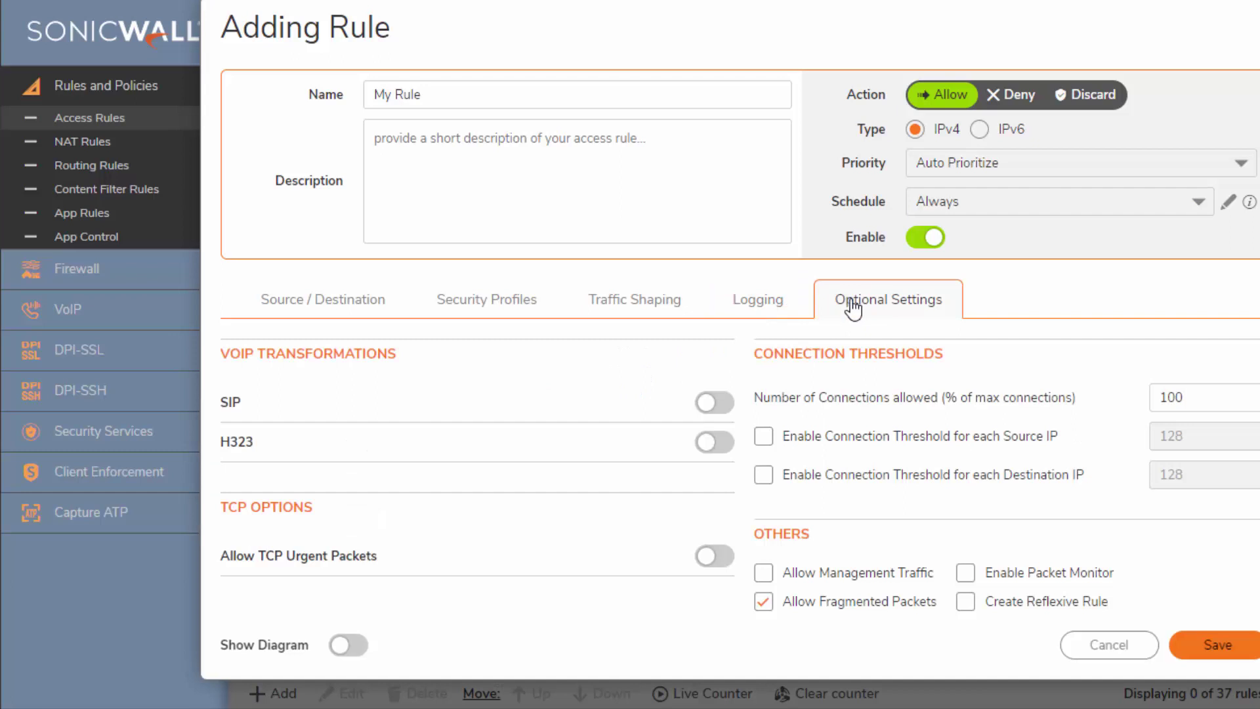
pyautogui.click(508, 305)
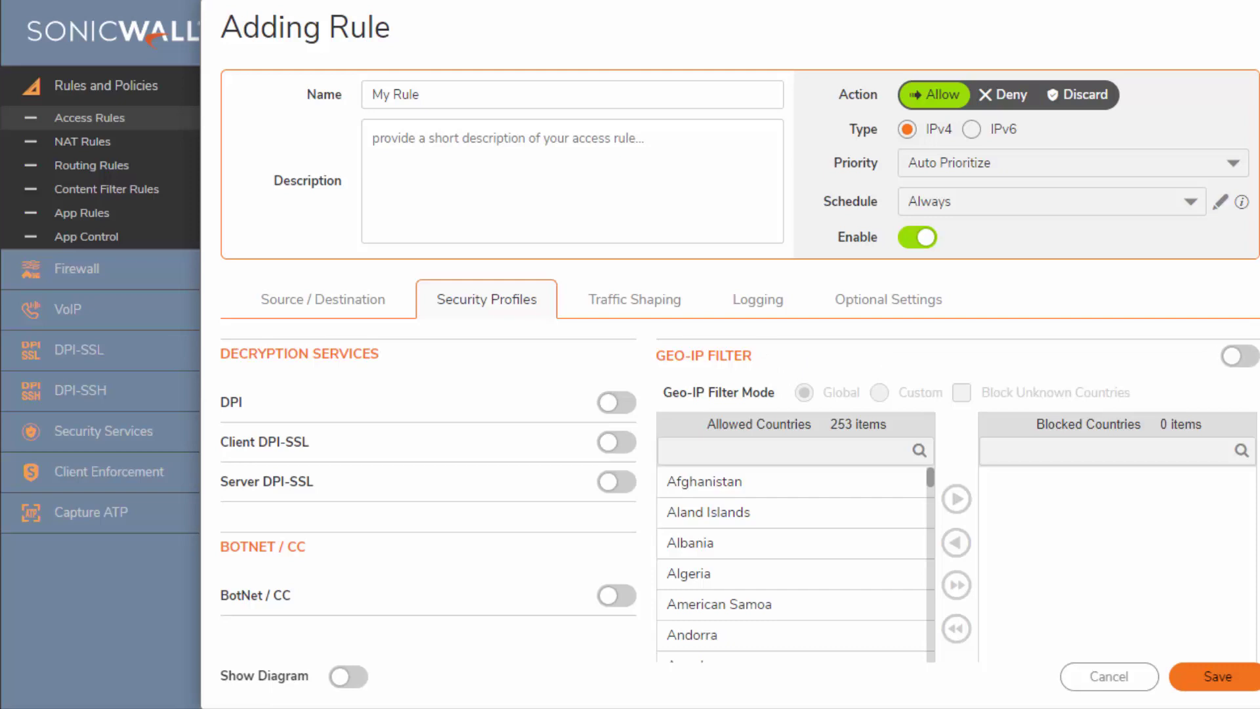
# Save the Front Office to WAN Web Surfing rule, listed as My Rule_134.
pyautogui.click(299, 318)
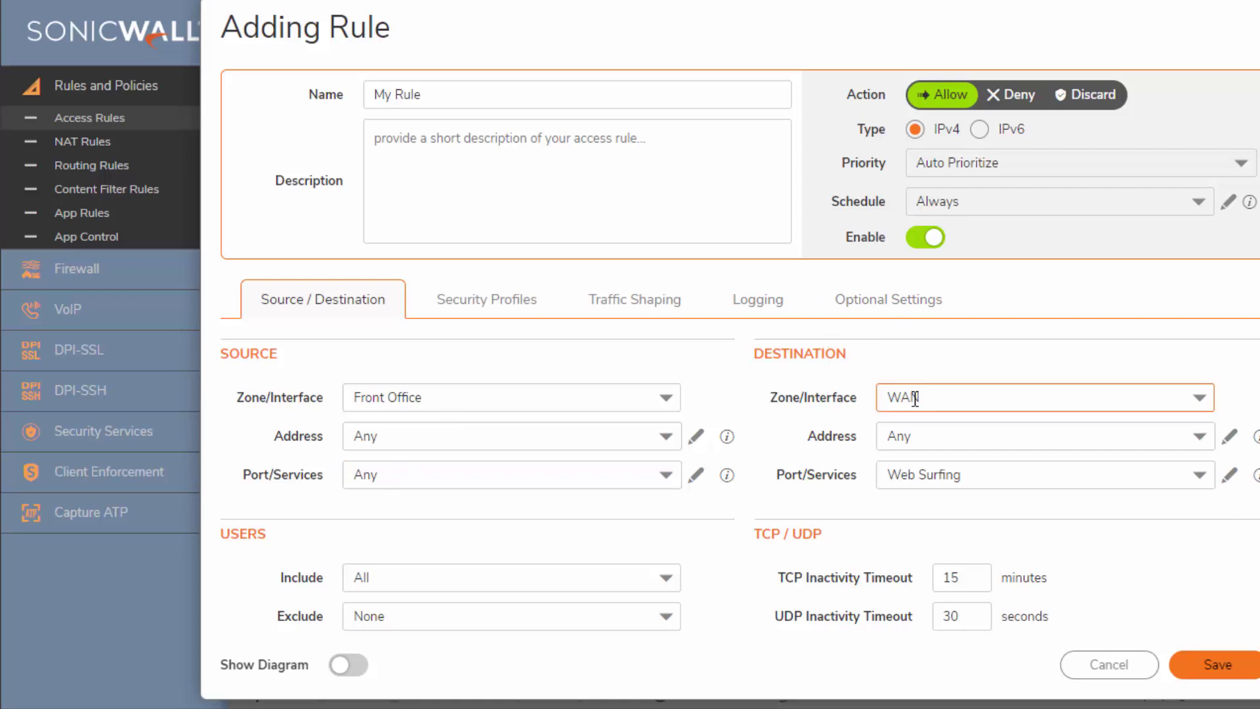
pyautogui.moveTo(1256, 477)
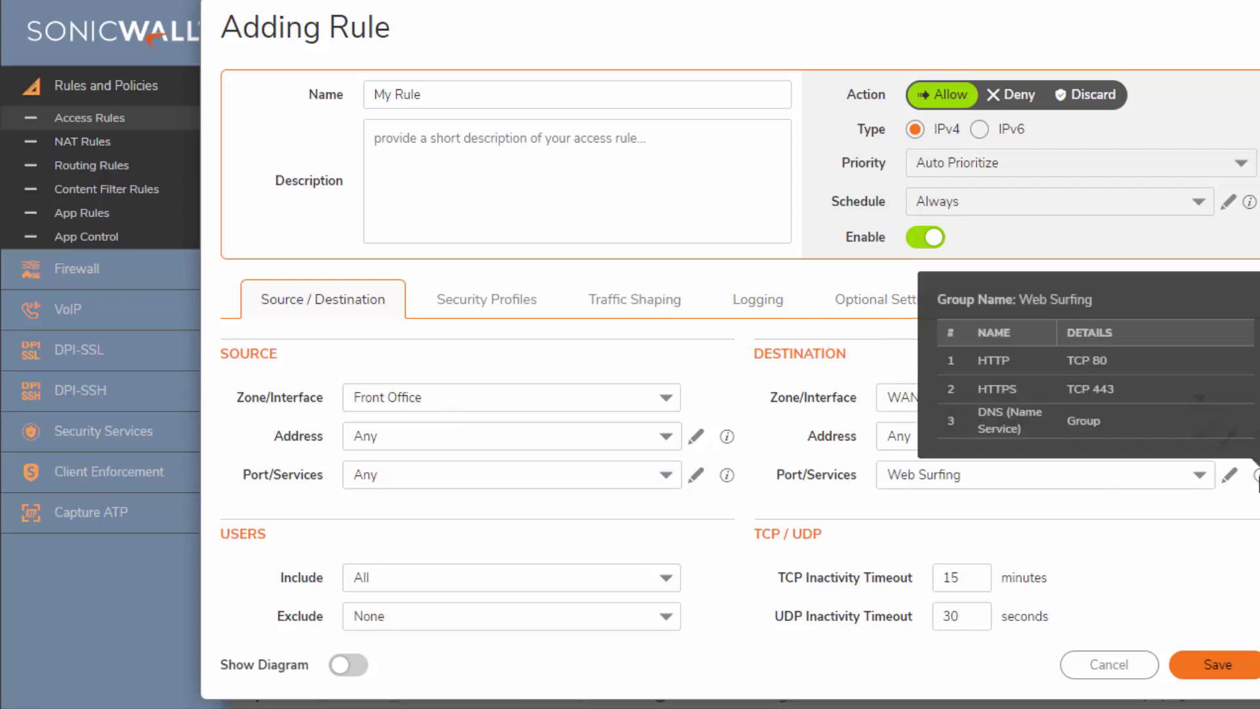
pyautogui.click(1227, 671)
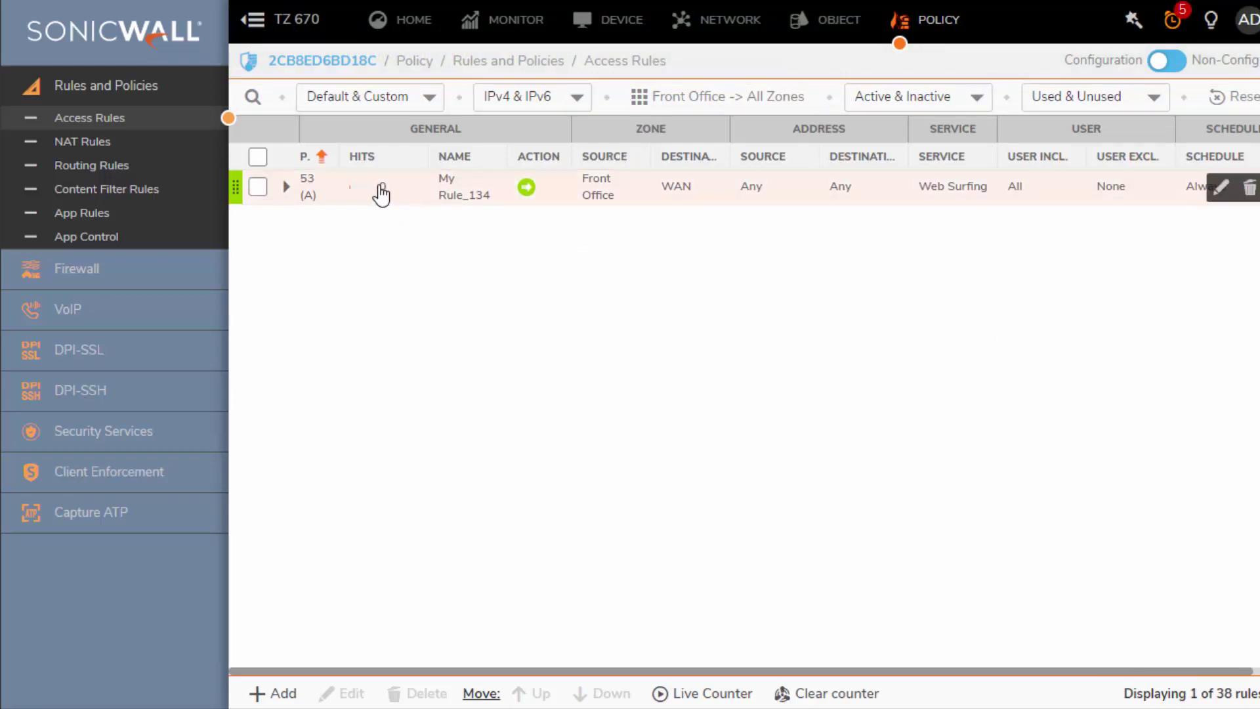
# Start a second access rule from a fresh Adding Rule form.
pyautogui.moveTo(373, 195)
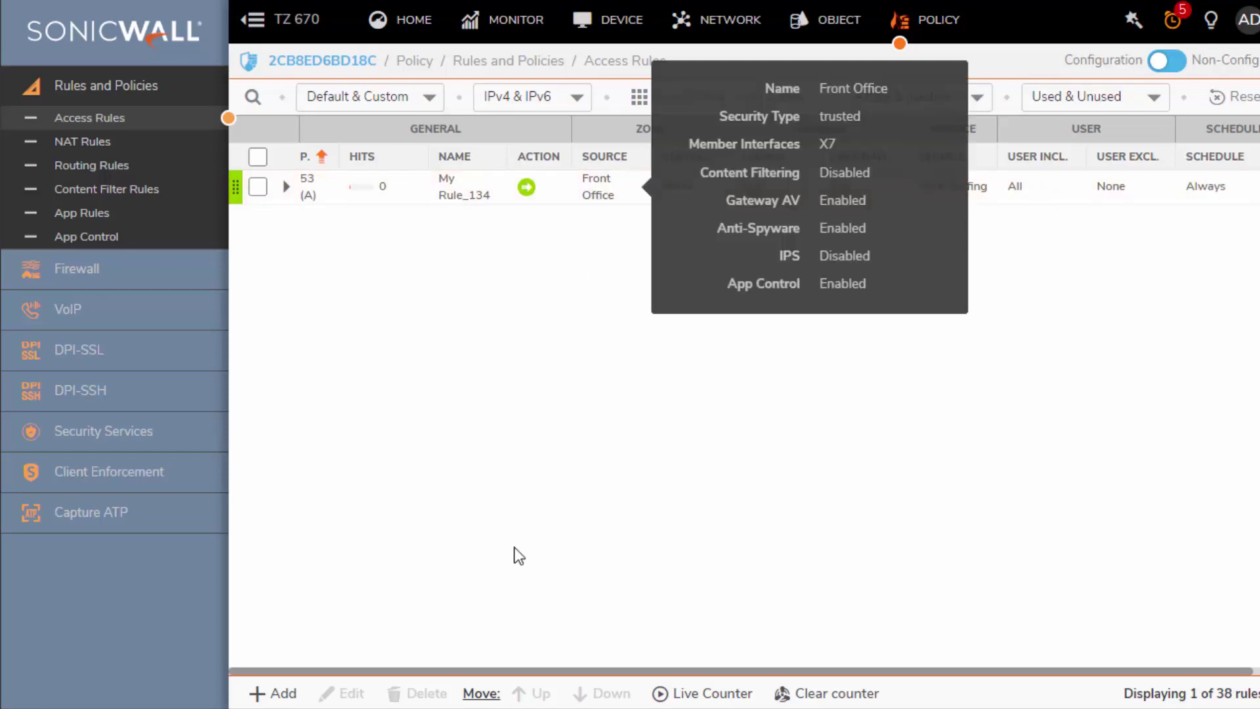
pyautogui.click(273, 693)
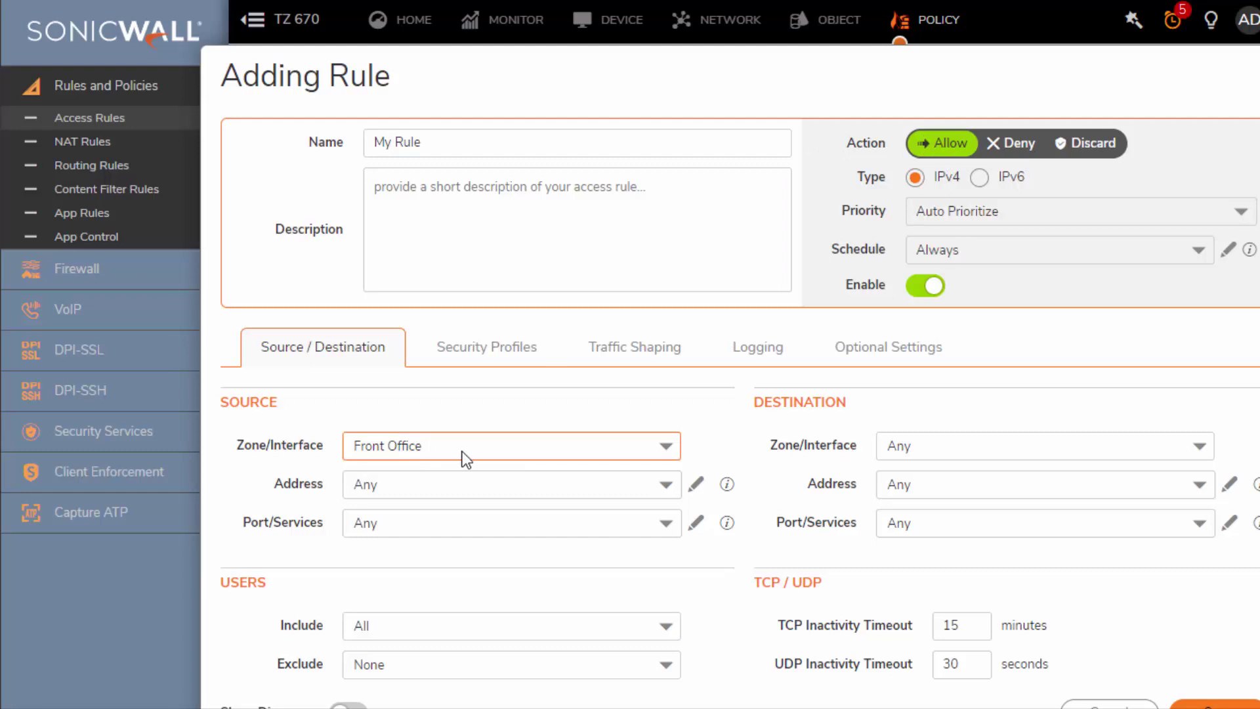
# Set the rule's source zone to LAN and source address to LAN PC.
pyautogui.click(659, 451)
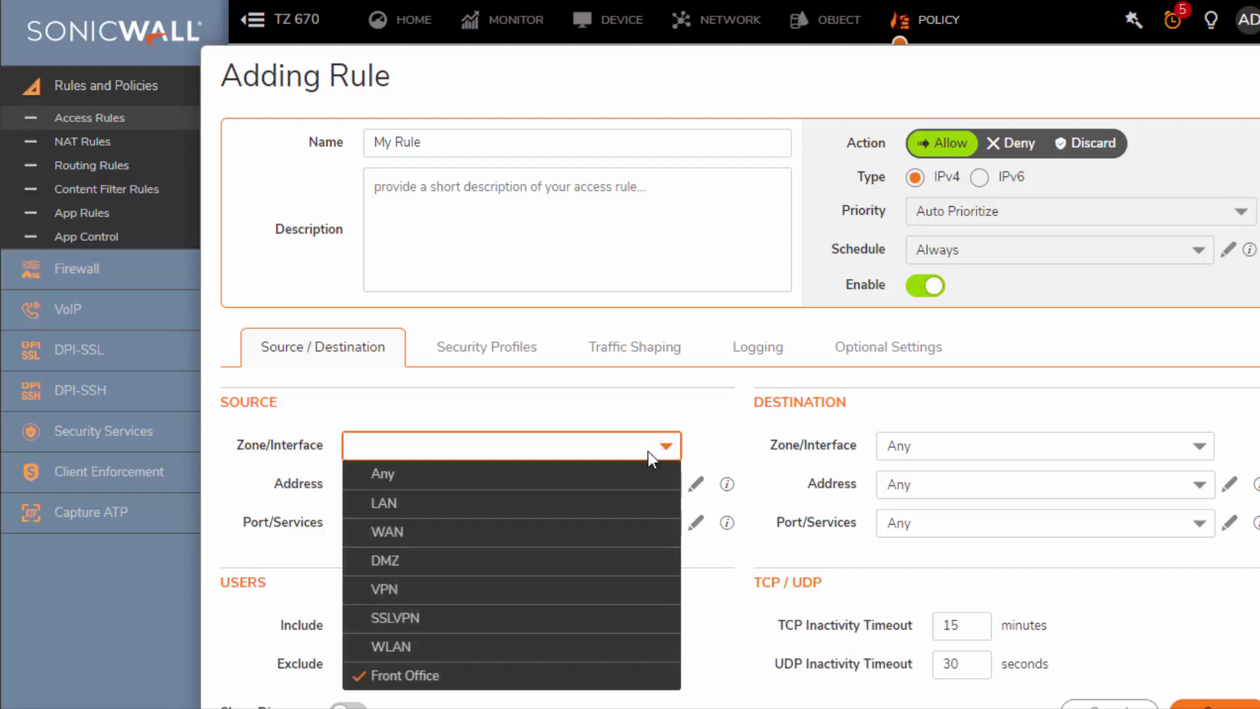
pyautogui.click(433, 518)
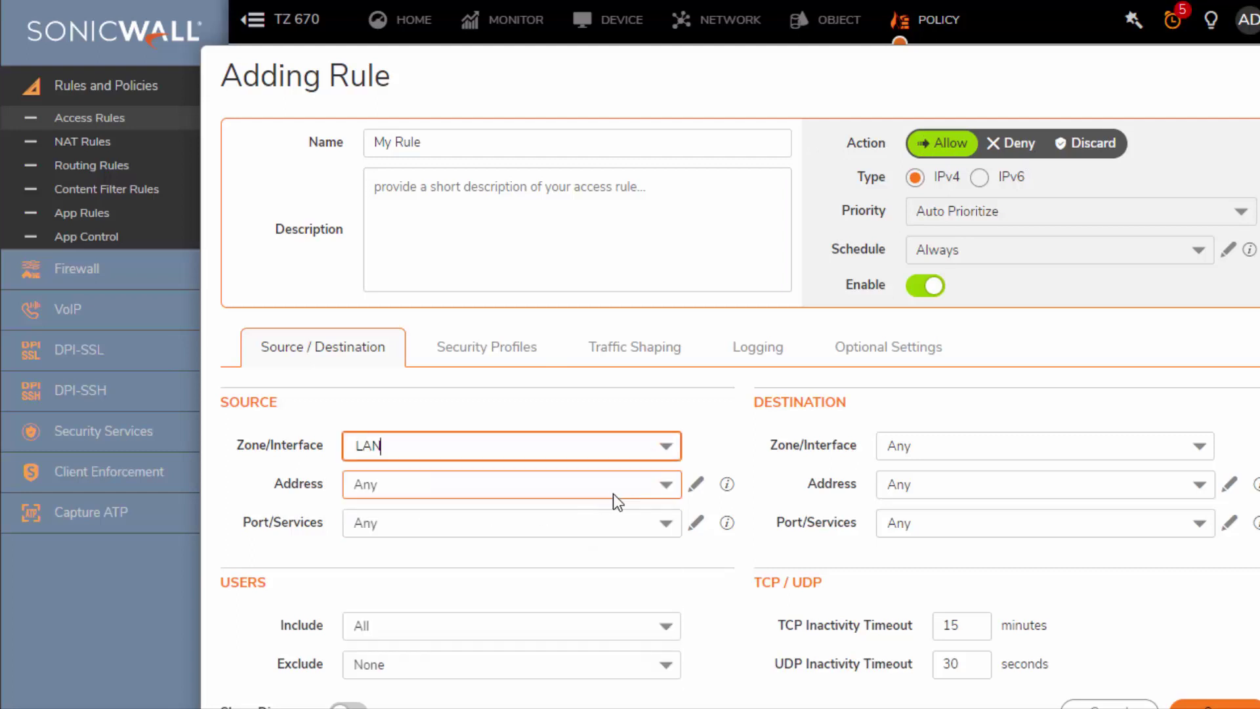
pyautogui.click(663, 488)
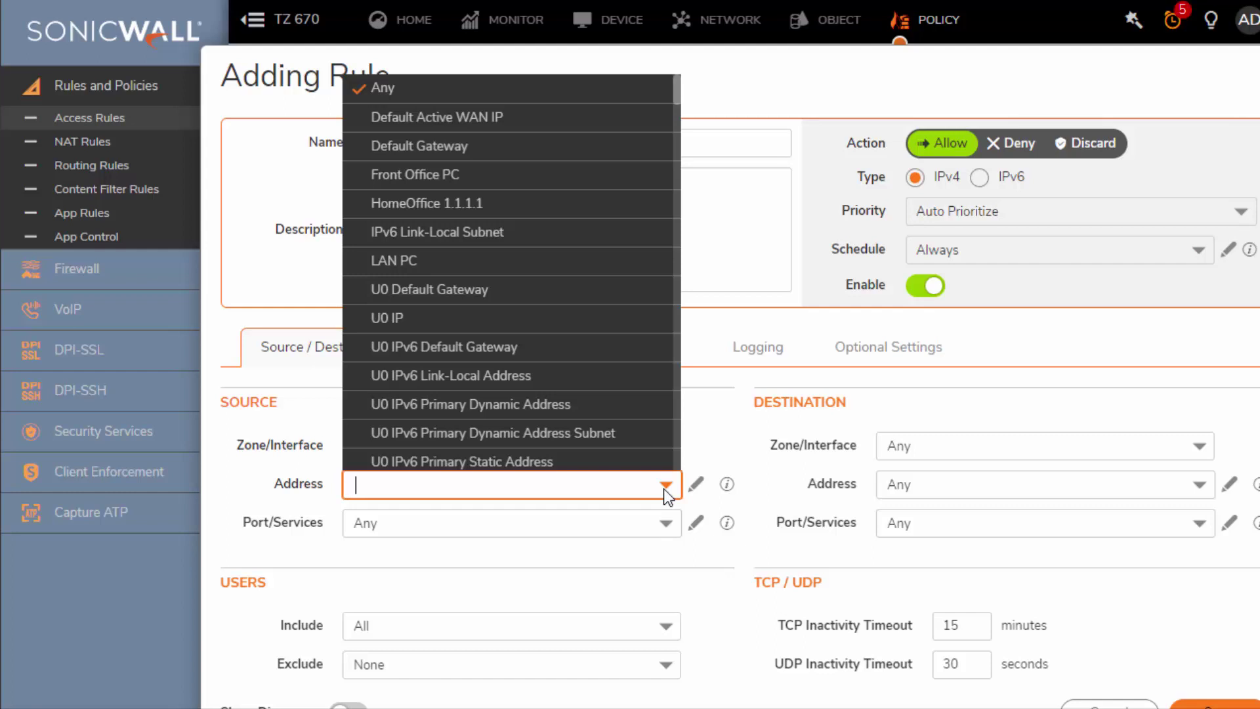
pyautogui.write('lan')
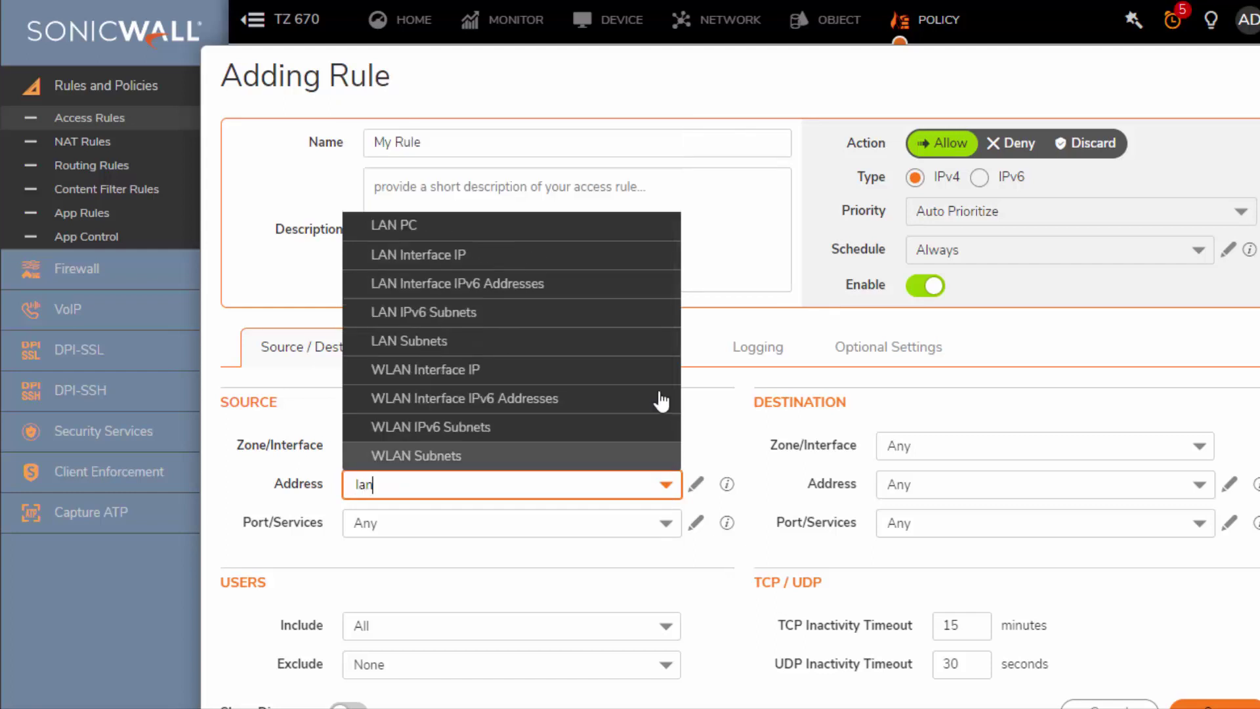
pyautogui.click(495, 229)
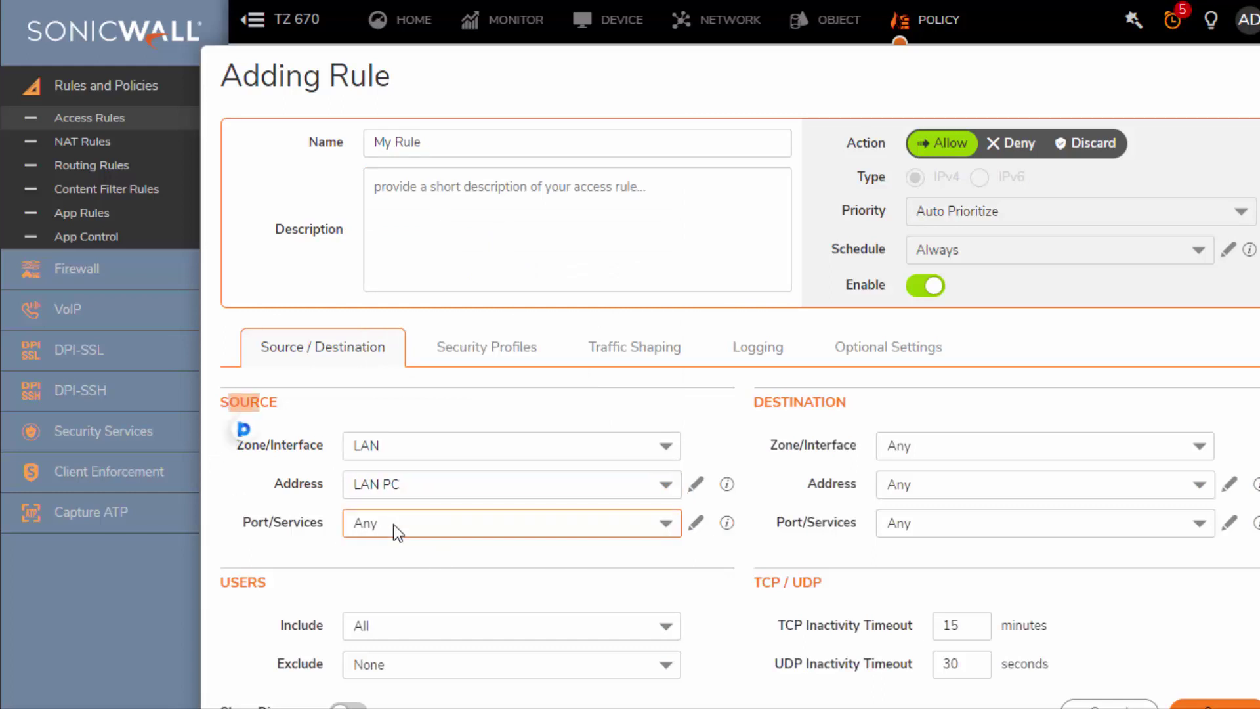
# Set the destination to the Front Office zone with address Front Office PC.
pyautogui.click(1191, 522)
pyautogui.click(1013, 564)
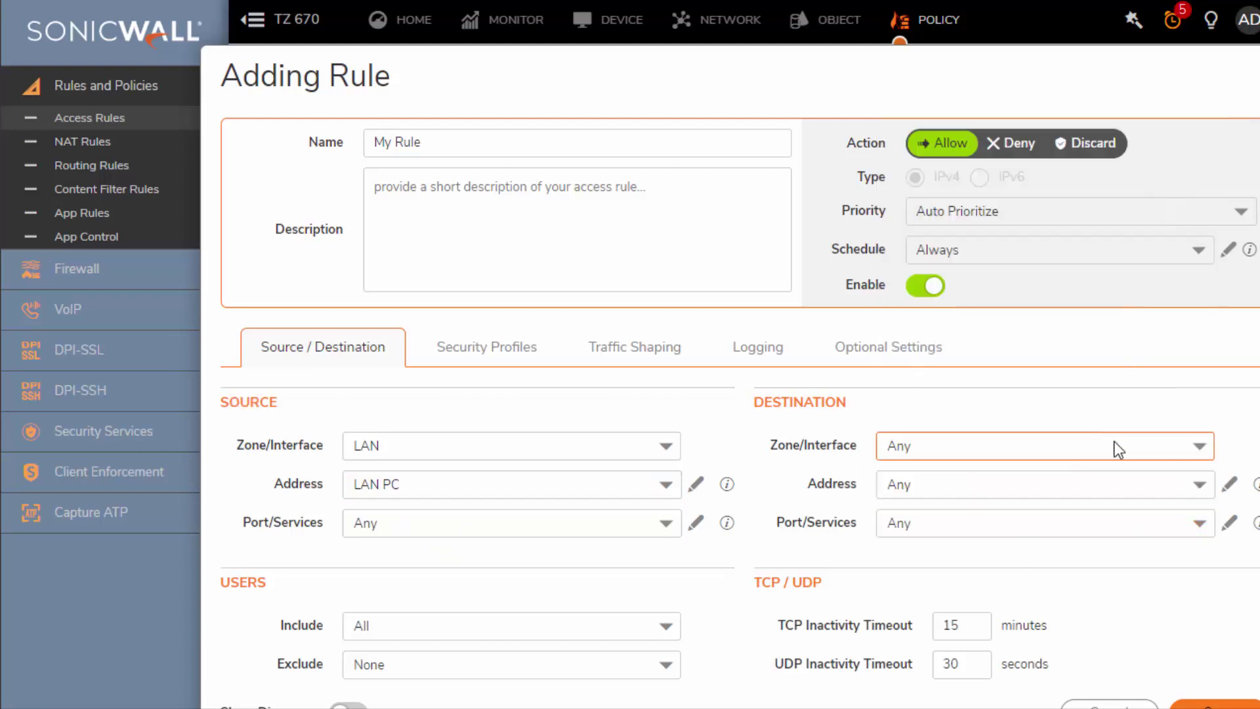
pyautogui.click(1148, 448)
pyautogui.click(970, 672)
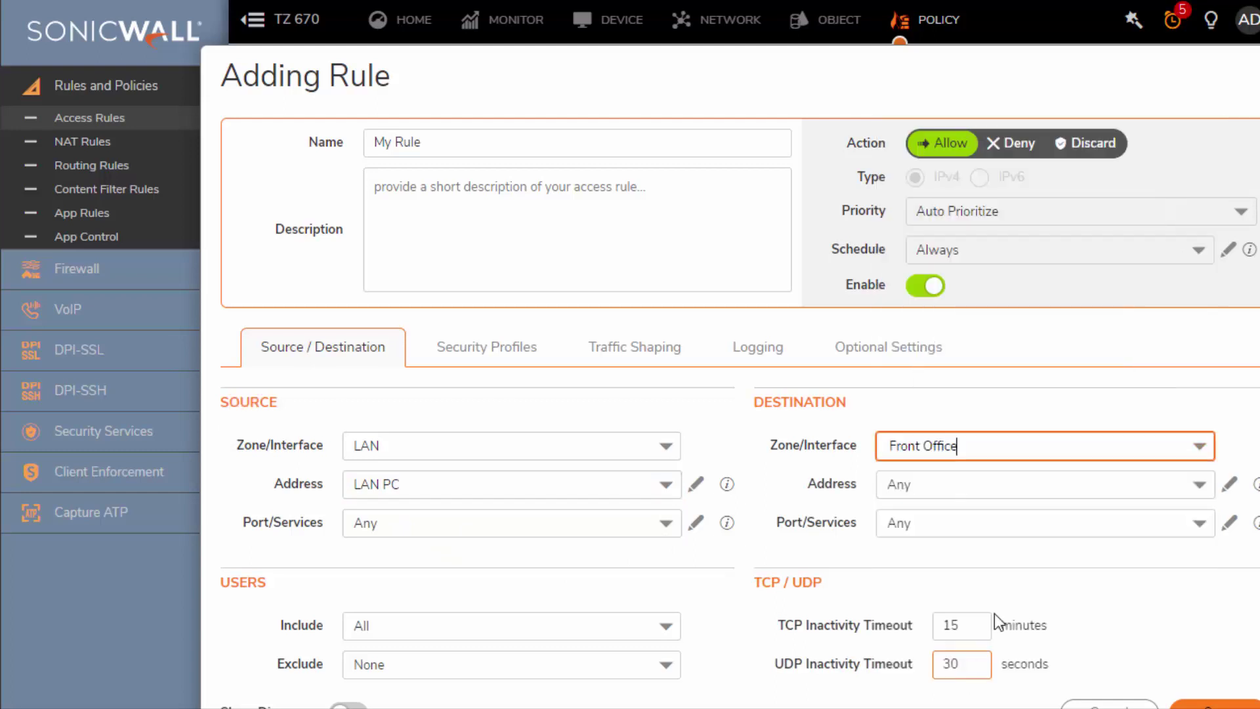
pyautogui.click(1199, 485)
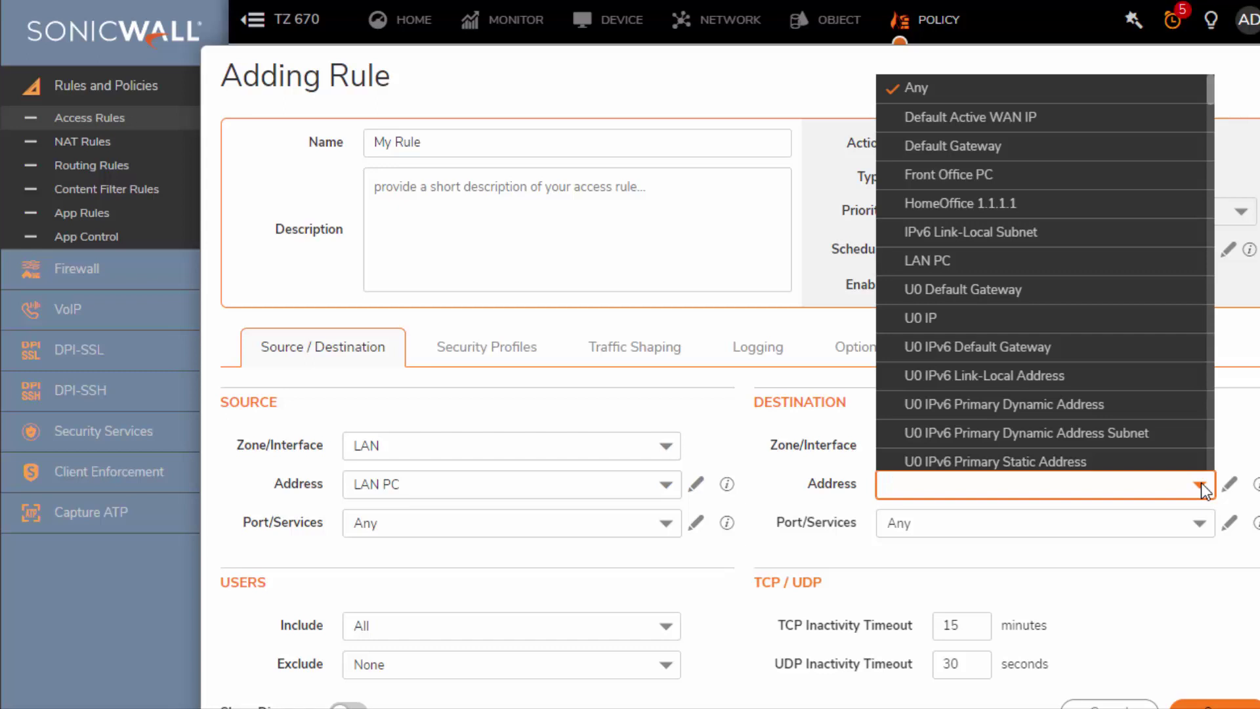
pyautogui.click(948, 174)
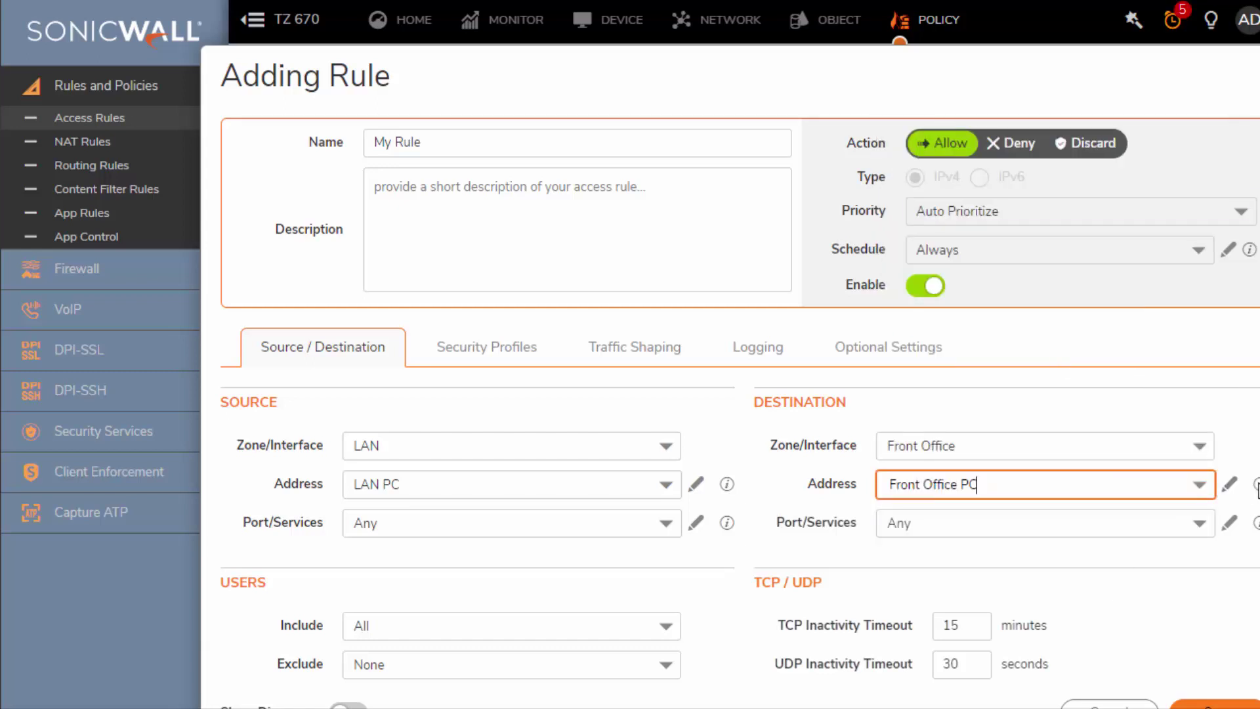
# Set the destination service to RDP and save the rule.
pyautogui.moveTo(1258, 489)
pyautogui.moveTo(726, 487)
pyautogui.click(1197, 522)
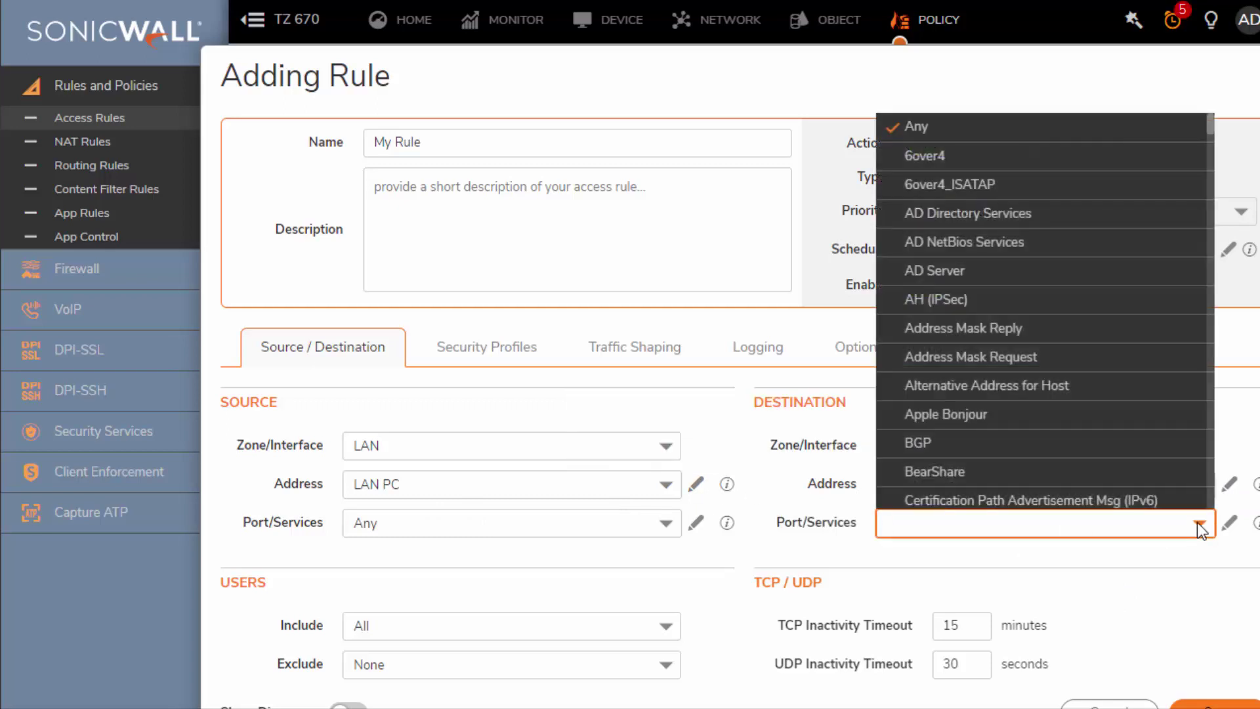
pyautogui.write('r')
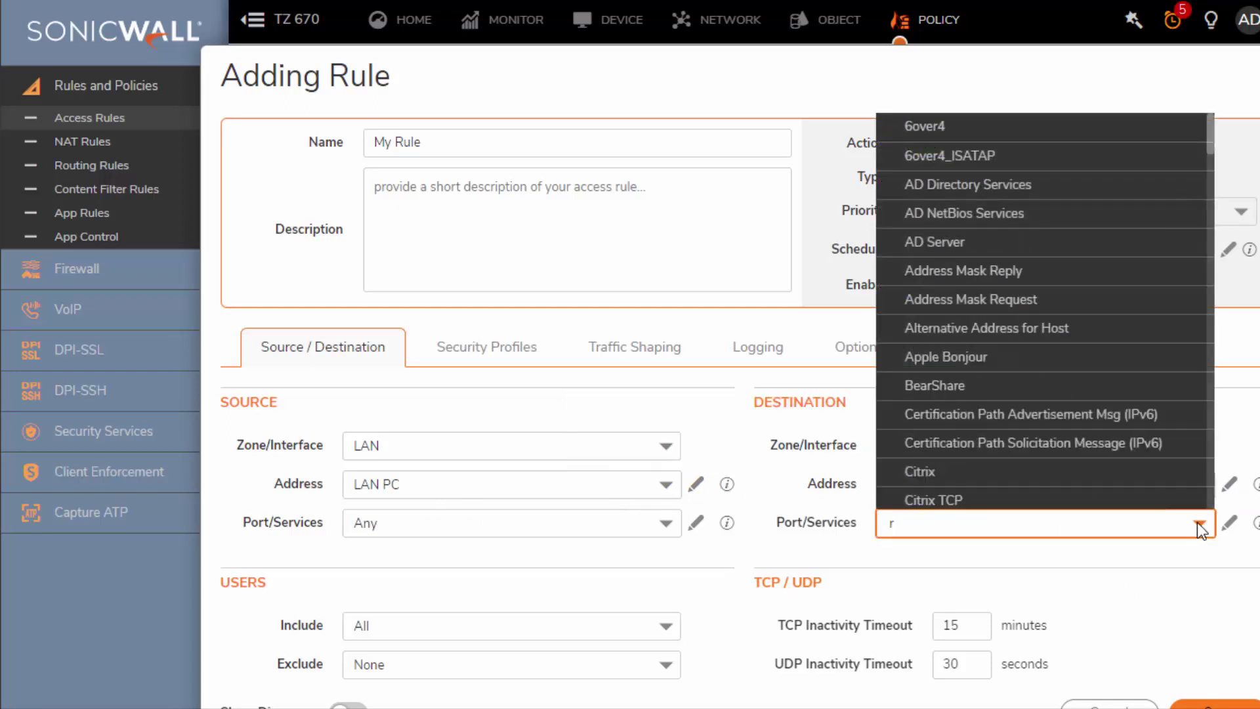
pyautogui.write('d')
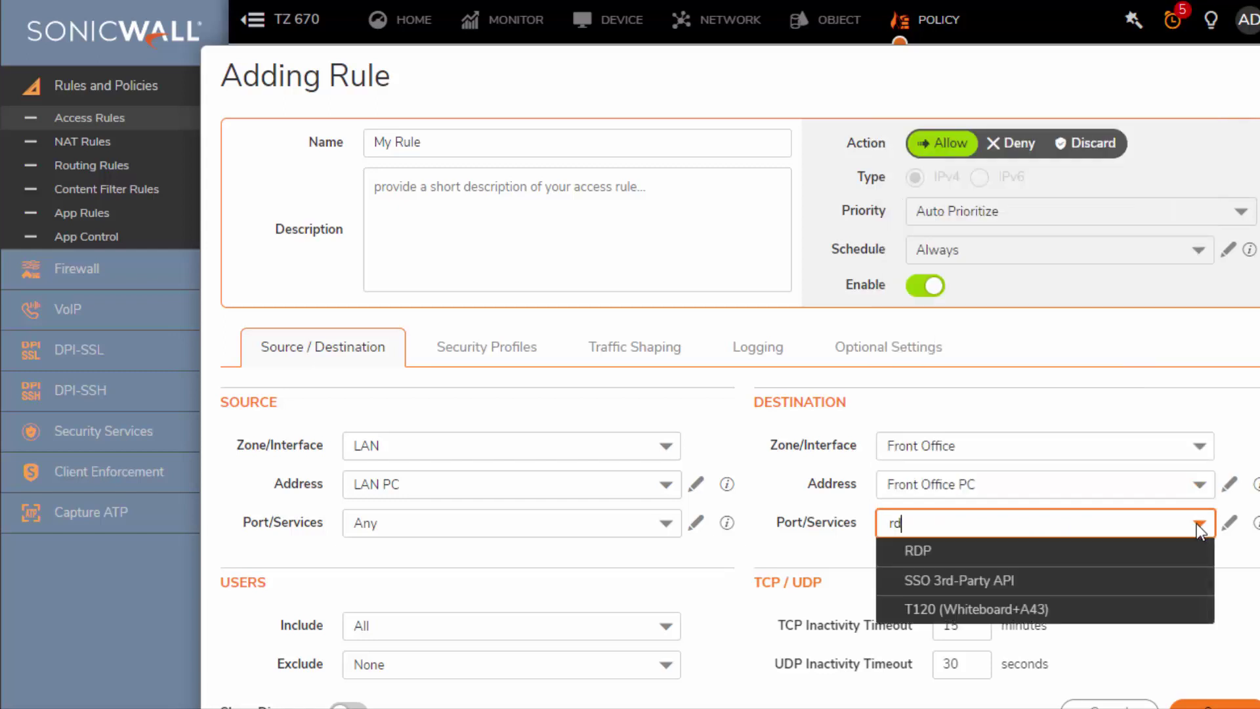
pyautogui.click(1103, 553)
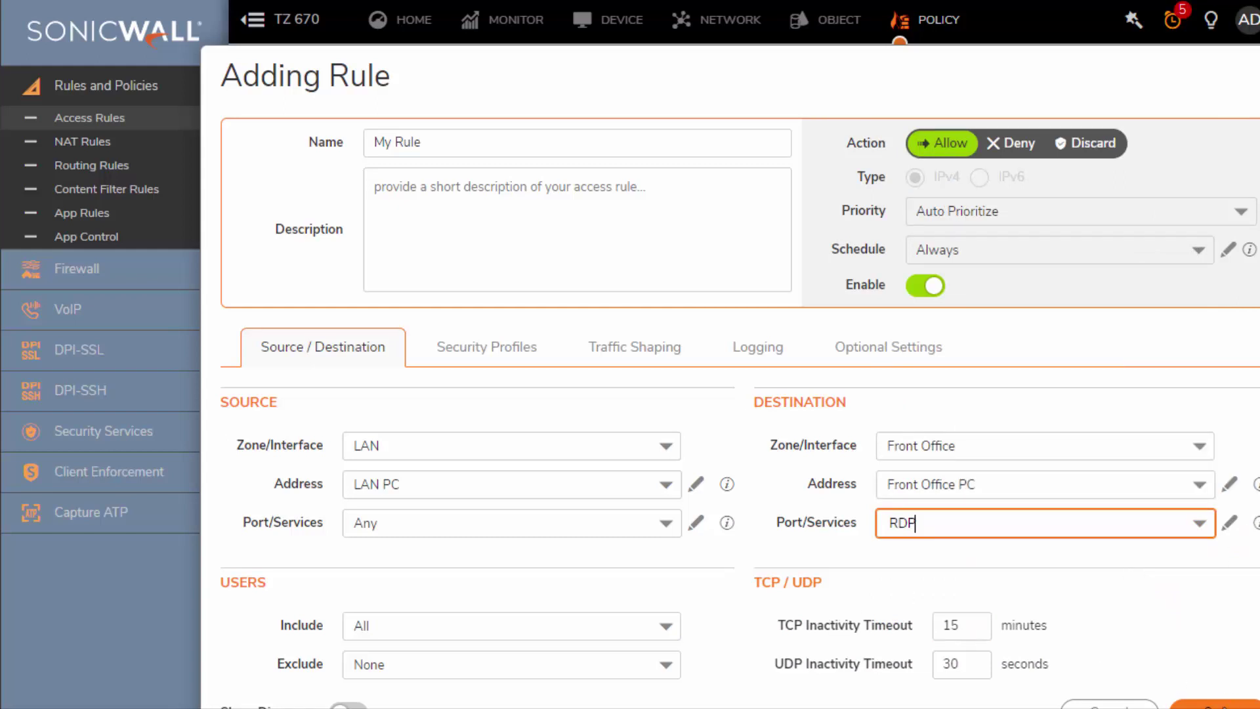
pyautogui.click(1214, 706)
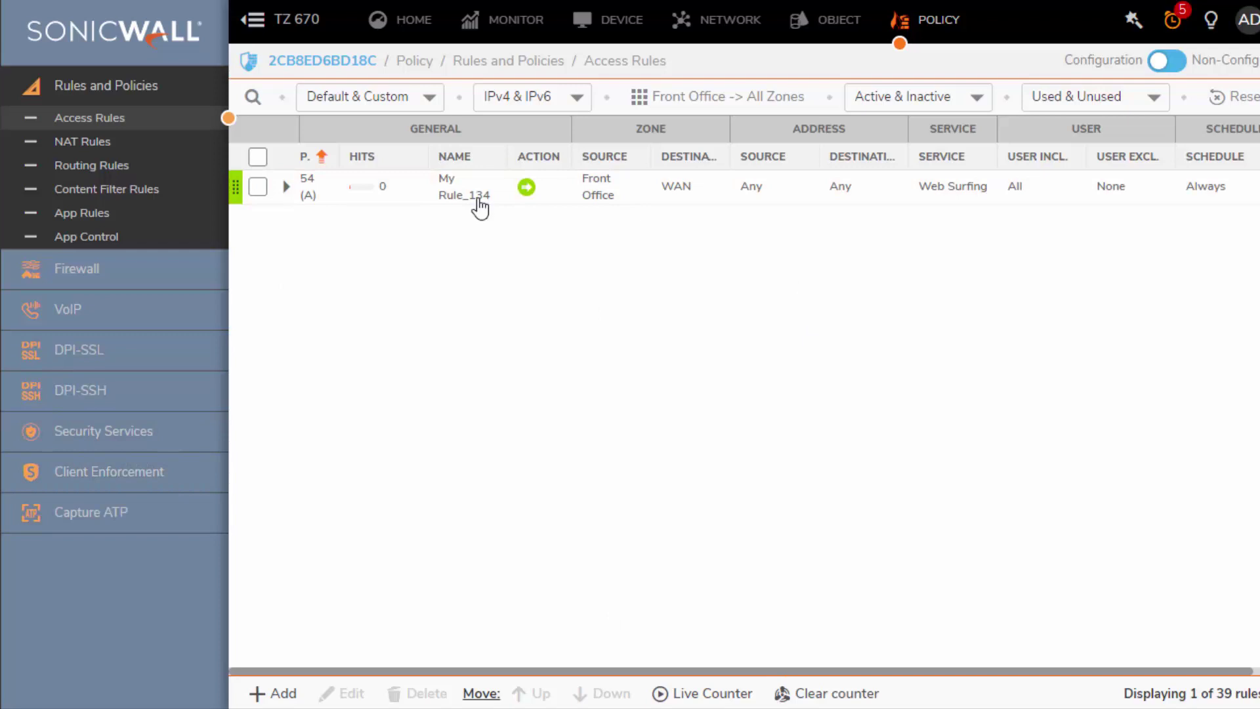
# Filter Access Rules to LAN -> Front Office, showing My Rule_135 (LAN PC to Front Office PC, RDP).
pyautogui.moveTo(641, 200)
pyautogui.click(638, 97)
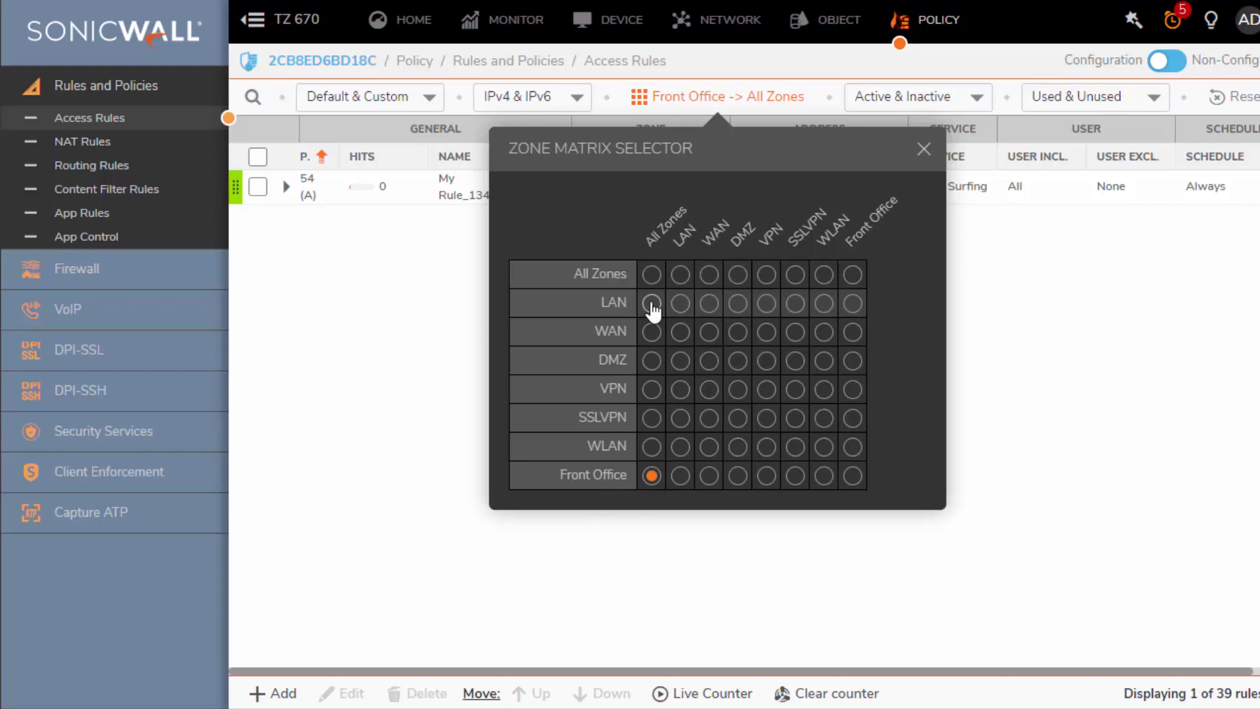
pyautogui.click(852, 304)
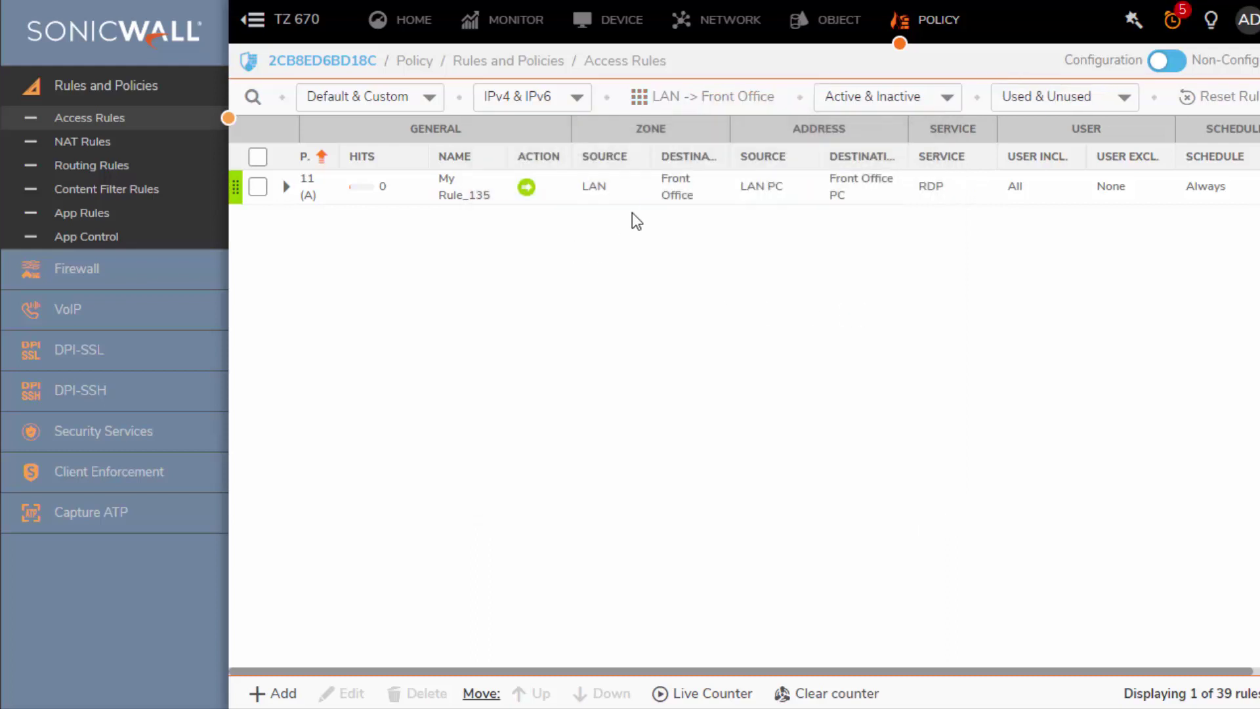
pyautogui.moveTo(668, 202)
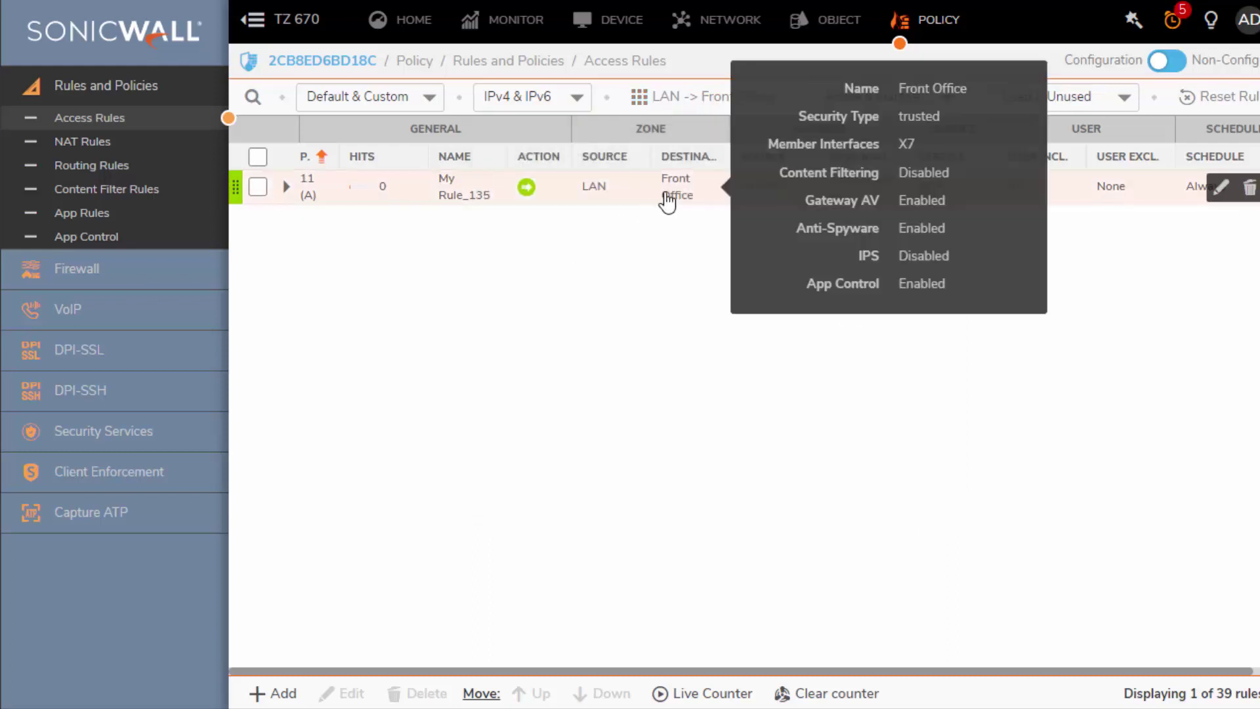